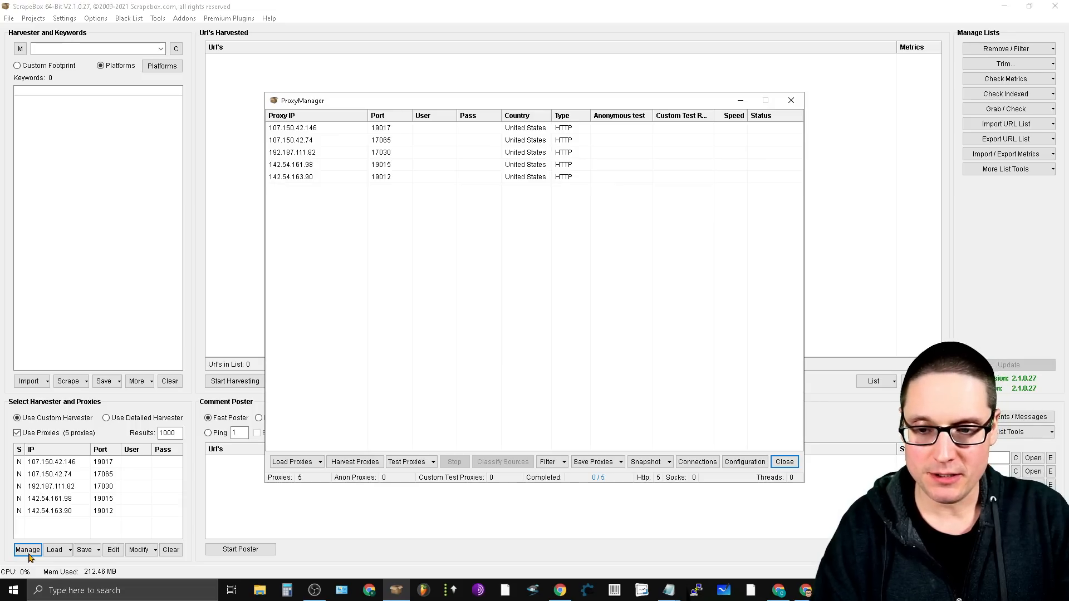
- Close the proxy manager
{"action": "key", "text": "ctrl"}
{"action": "key", "text": "ctrl"}
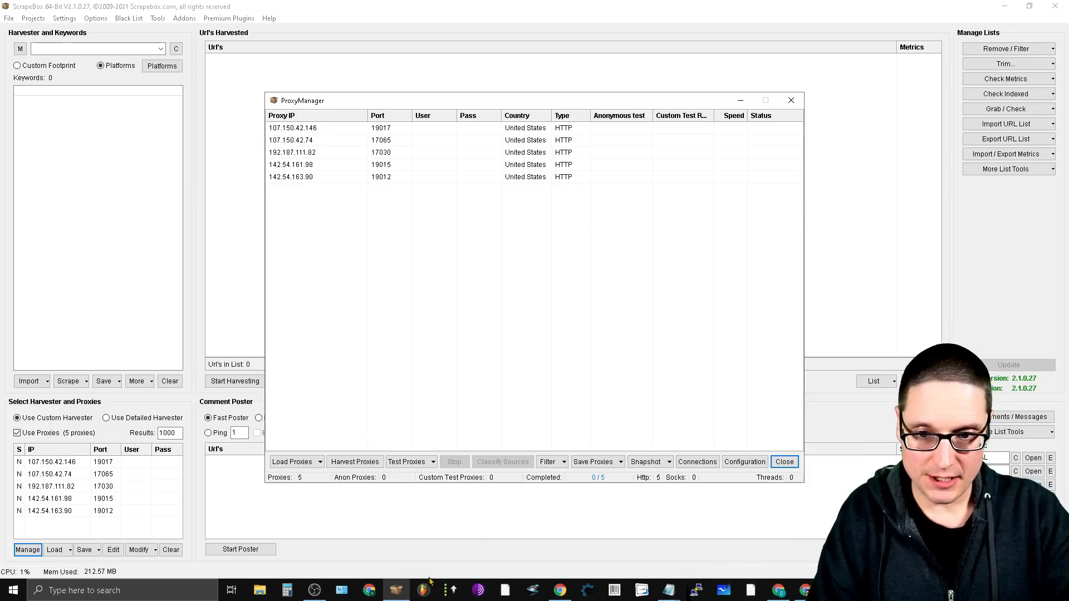
{"action": "left_click", "coordinate": [785, 462]}
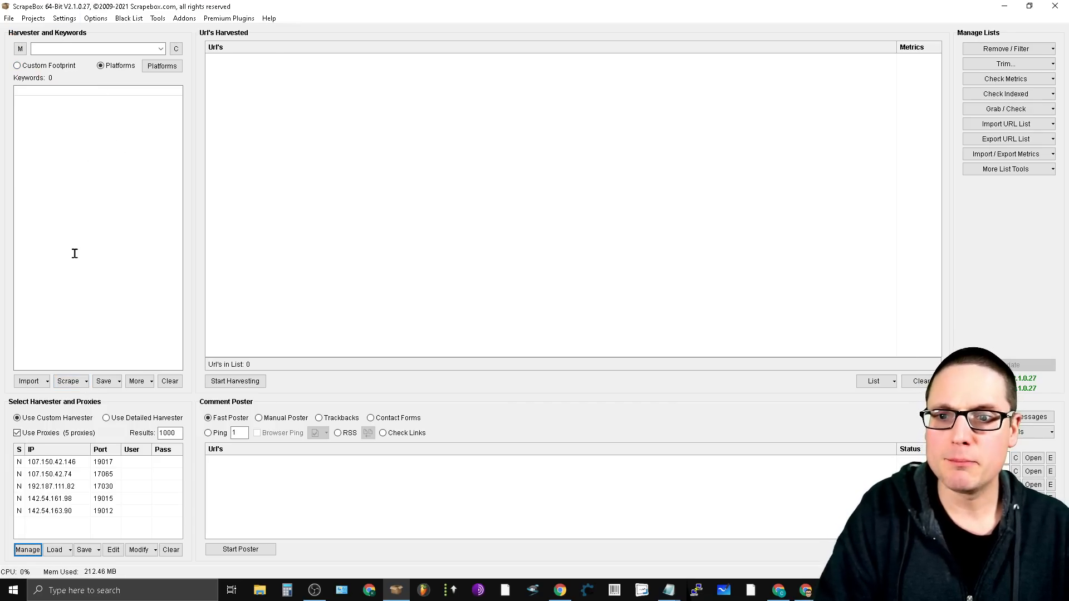
- Open the Keyword Scraper and enter "seo services" as the search keyword
{"action": "left_click", "coordinate": [86, 382]}
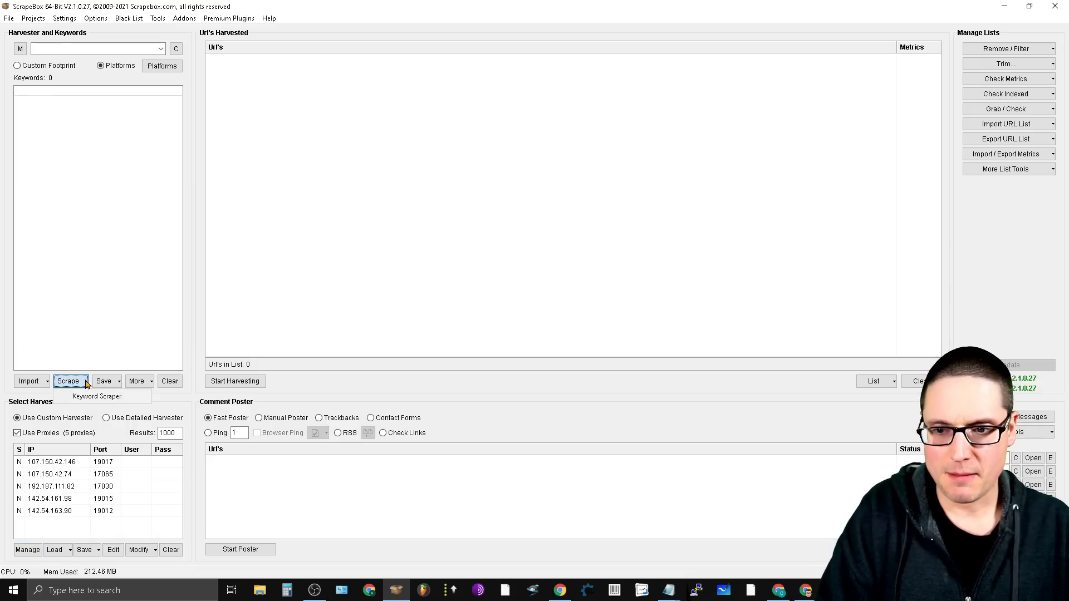
{"action": "left_click", "coordinate": [90, 398]}
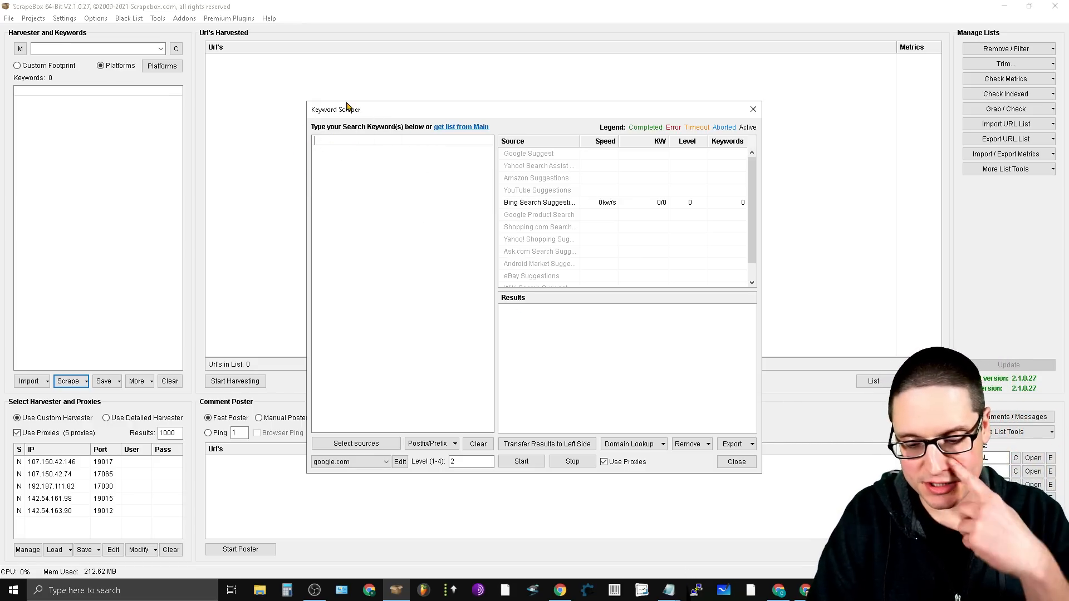
{"action": "type", "text": "igital mar"}
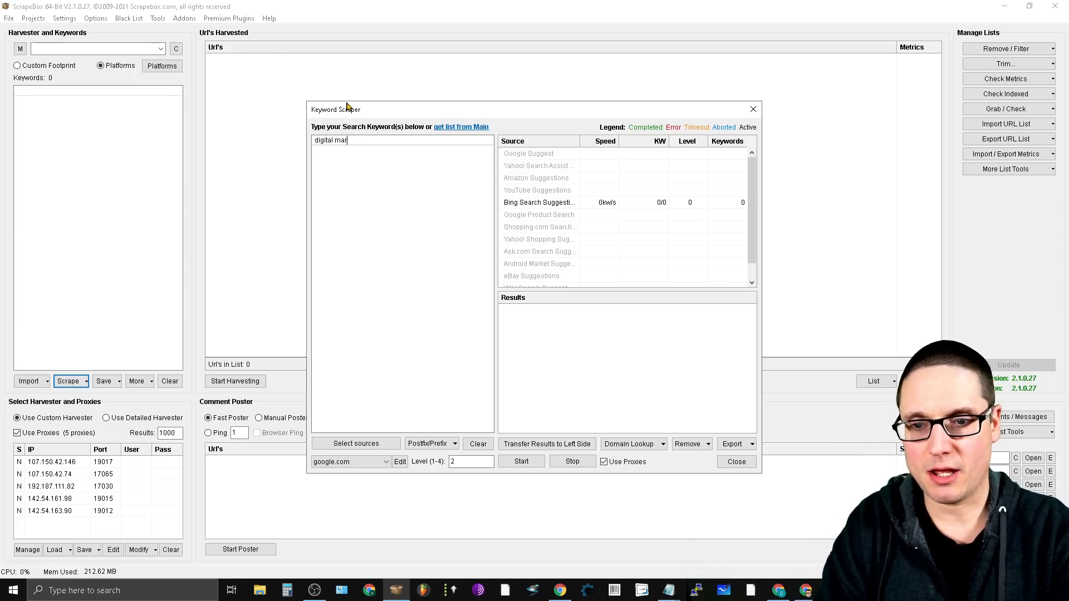
{"action": "key", "text": "BackSpace"}
{"action": "key", "text": "BackSpace"}
{"action": "key", "text": "BackSpace"}
{"action": "key", "text": "BackSpace"}
{"action": "key", "text": "BackSpace"}
{"action": "key", "text": "BackSpace"}
{"action": "key", "text": "BackSpace"}
{"action": "key", "text": "BackSpace"}
{"action": "key", "text": "BackSpace"}
{"action": "key", "text": "BackSpace"}
{"action": "key", "text": "BackSpace"}
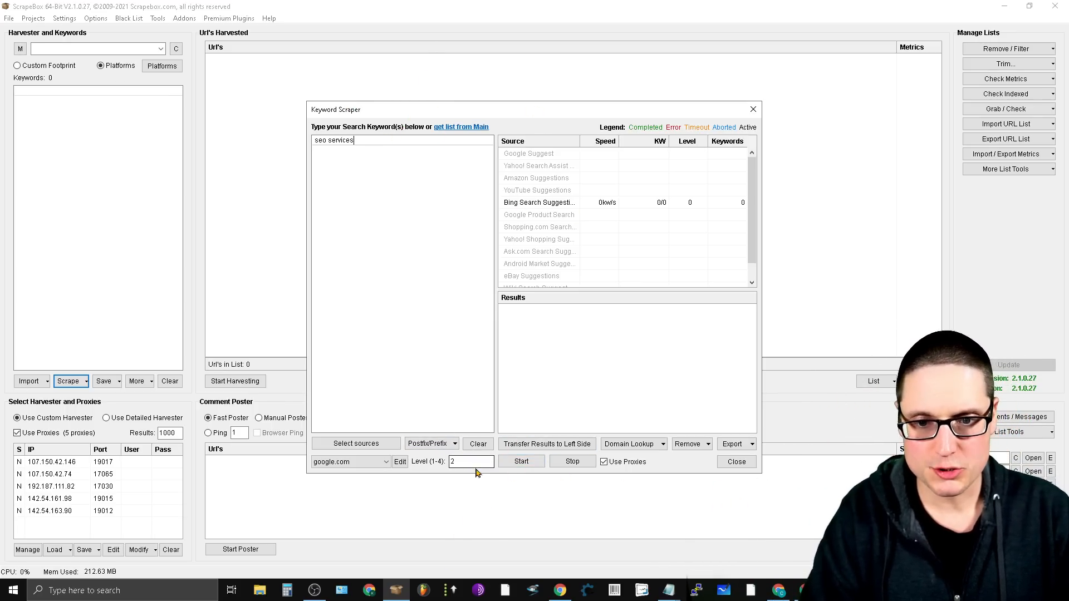
- Set Yahoo! Search Assist Suggestions as the only keyword source, deselecting Bing Search Suggestions
{"action": "left_click", "coordinate": [375, 445]}
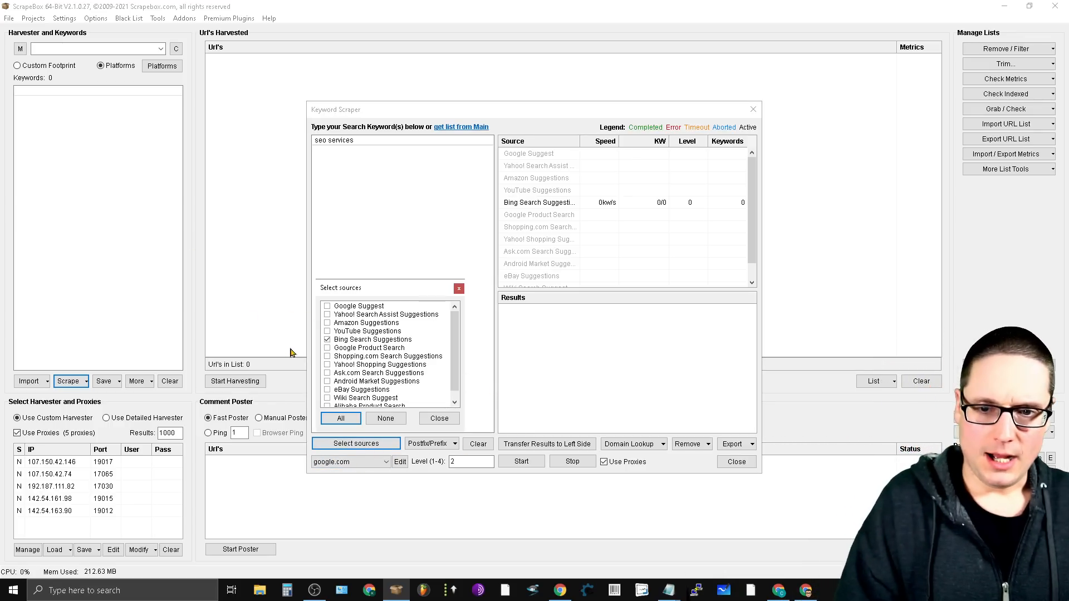
{"action": "left_click", "coordinate": [327, 340]}
{"action": "mouse_move", "coordinate": [457, 336]}
{"action": "left_mouse_down"}
{"action": "mouse_move", "coordinate": [454, 366]}
{"action": "mouse_move", "coordinate": [452, 329]}
{"action": "left_mouse_up"}
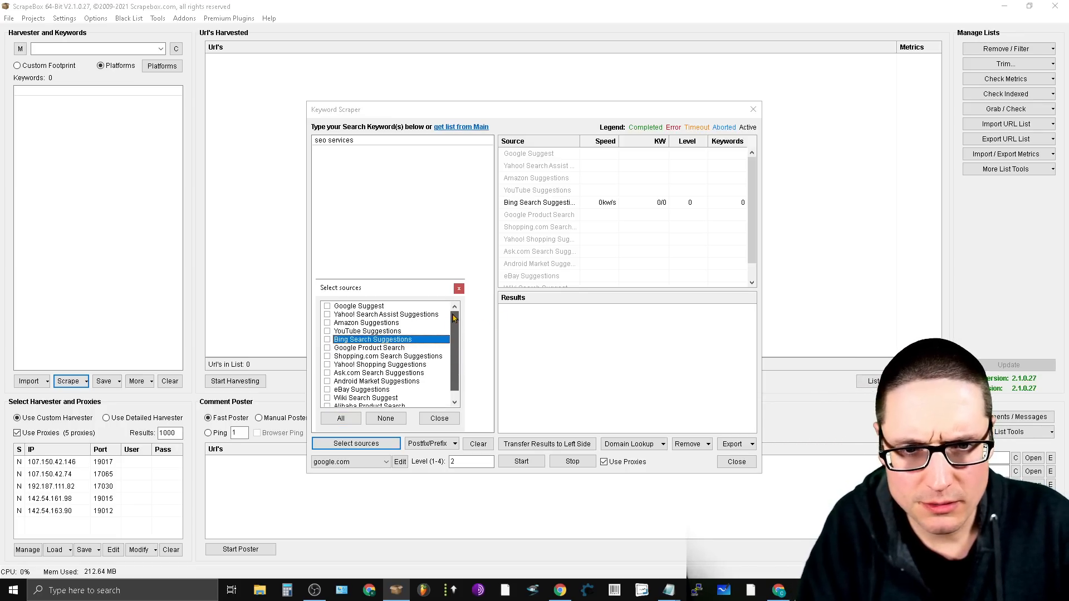
{"action": "left_click", "coordinate": [328, 314]}
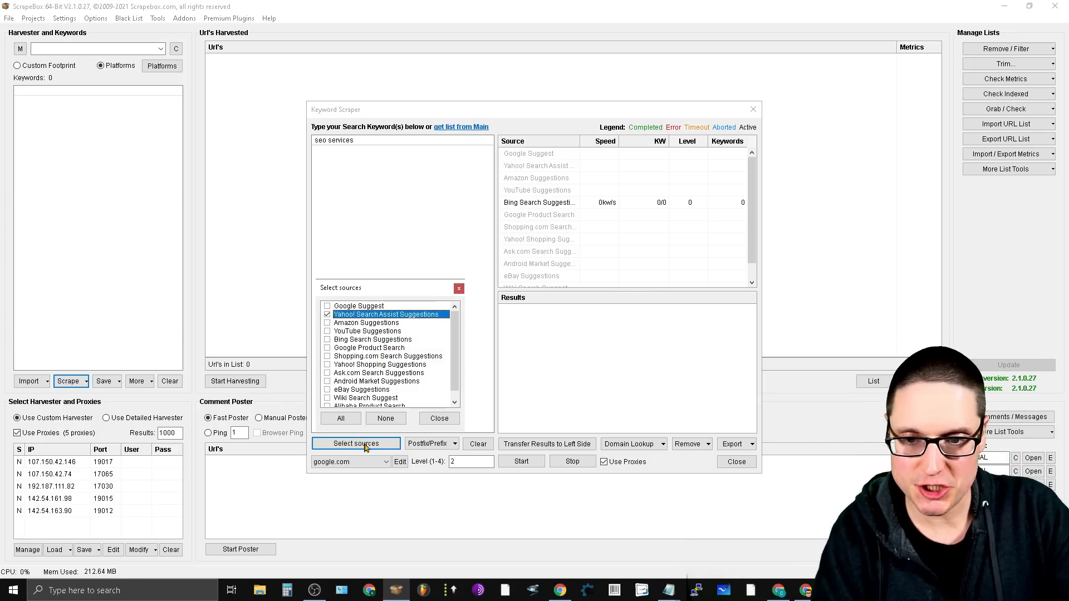
{"action": "left_click", "coordinate": [437, 417]}
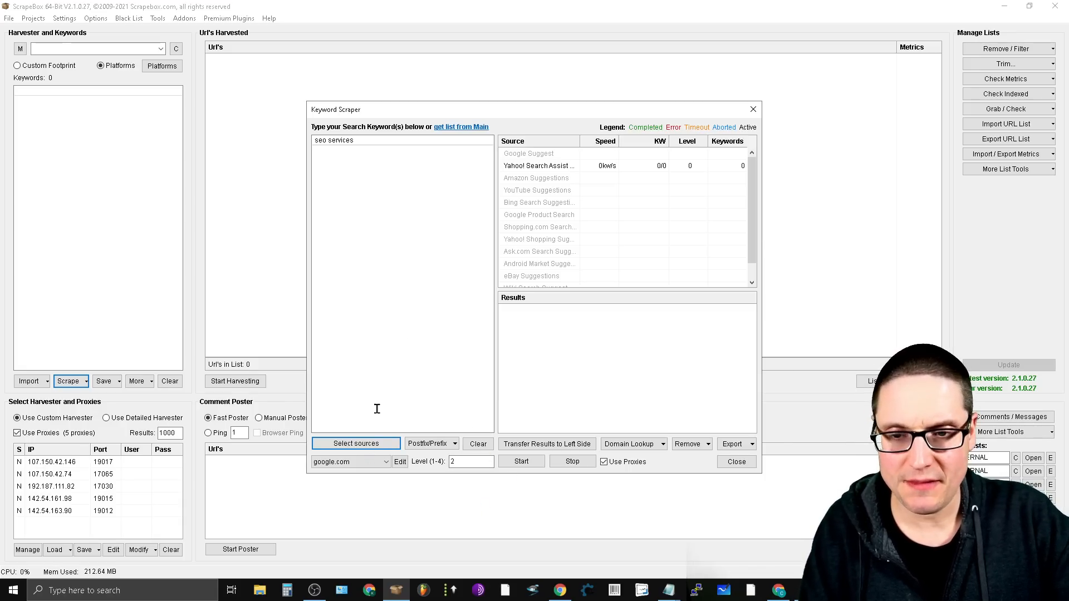
- Scrape keyword suggestions for "seo services" and transfer the results to the search keyword list
{"action": "left_click", "coordinate": [370, 147]}
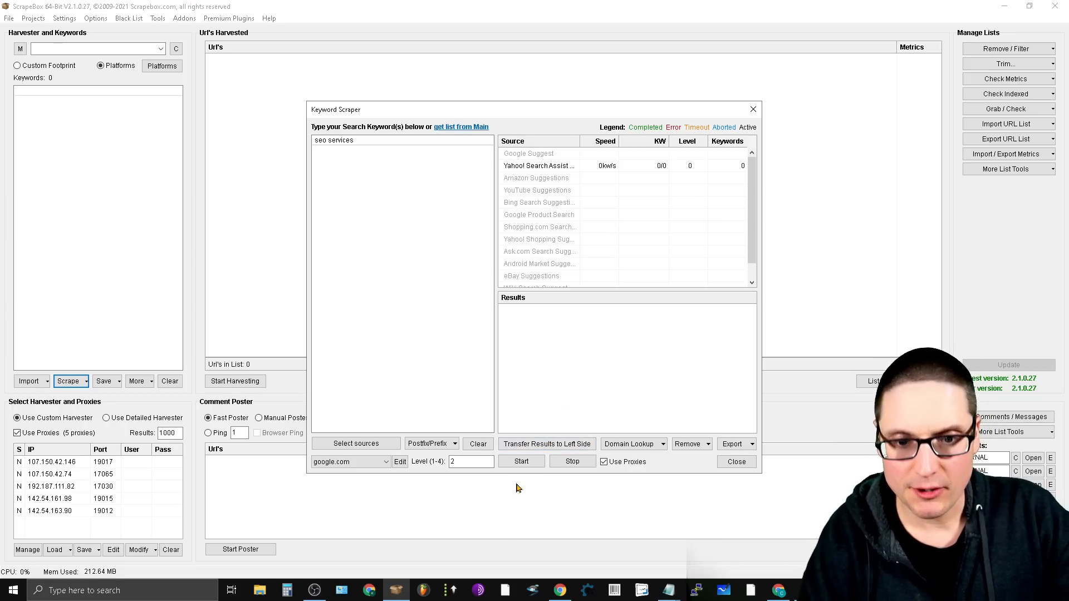
{"action": "left_click", "coordinate": [520, 461]}
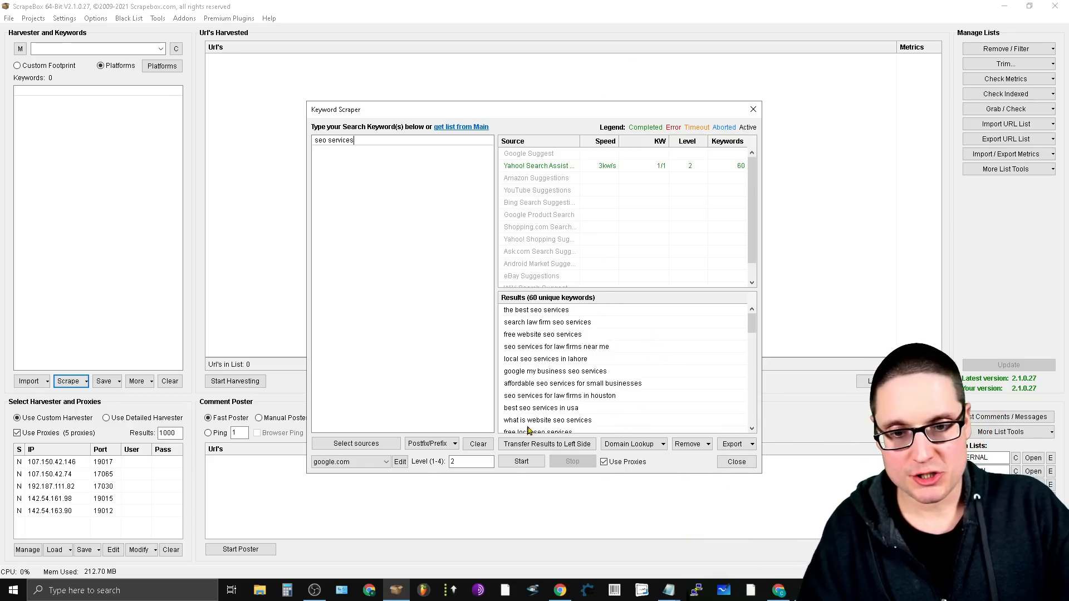
{"action": "key", "text": "ctrl"}
{"action": "key", "text": "ctrl"}
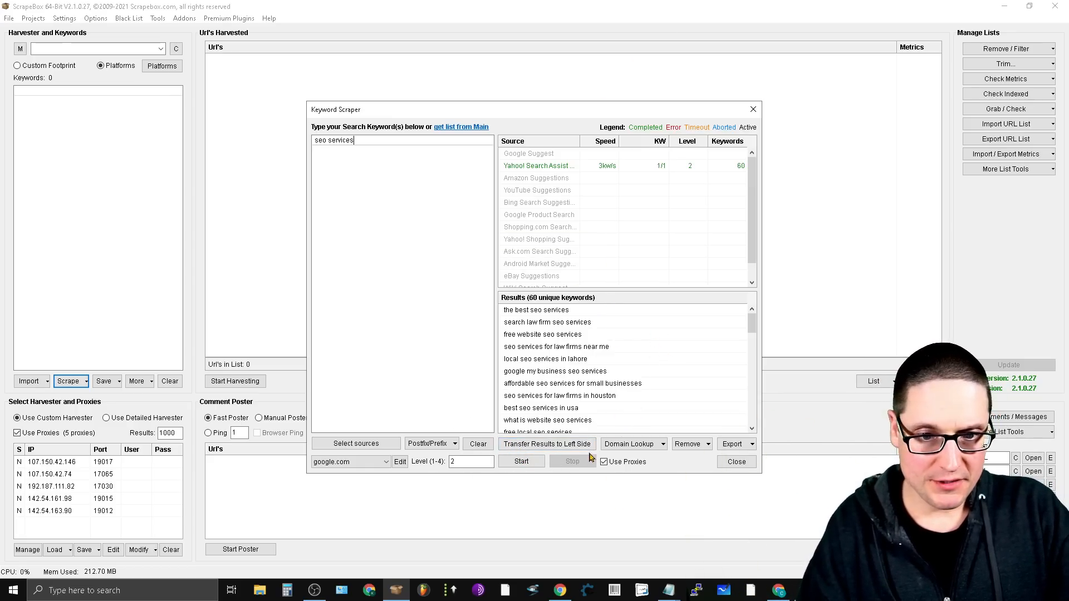
{"action": "key", "text": "ctrl"}
{"action": "left_click", "coordinate": [548, 445]}
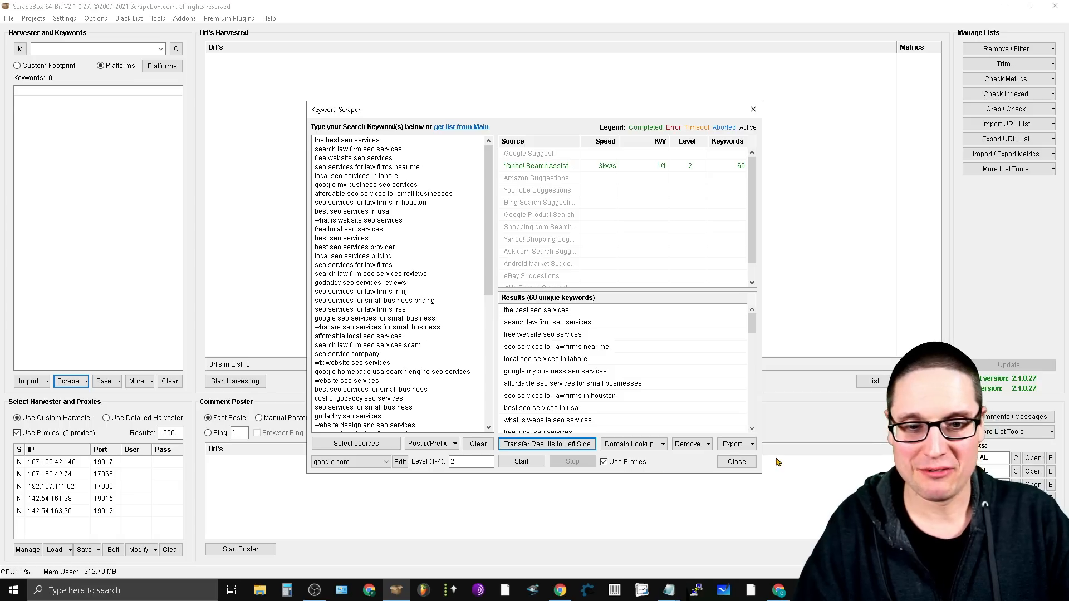
- Export all scraped keywords to the ScrapeBox keywords list and close the Keyword Scraper
{"action": "left_click", "coordinate": [750, 447]}
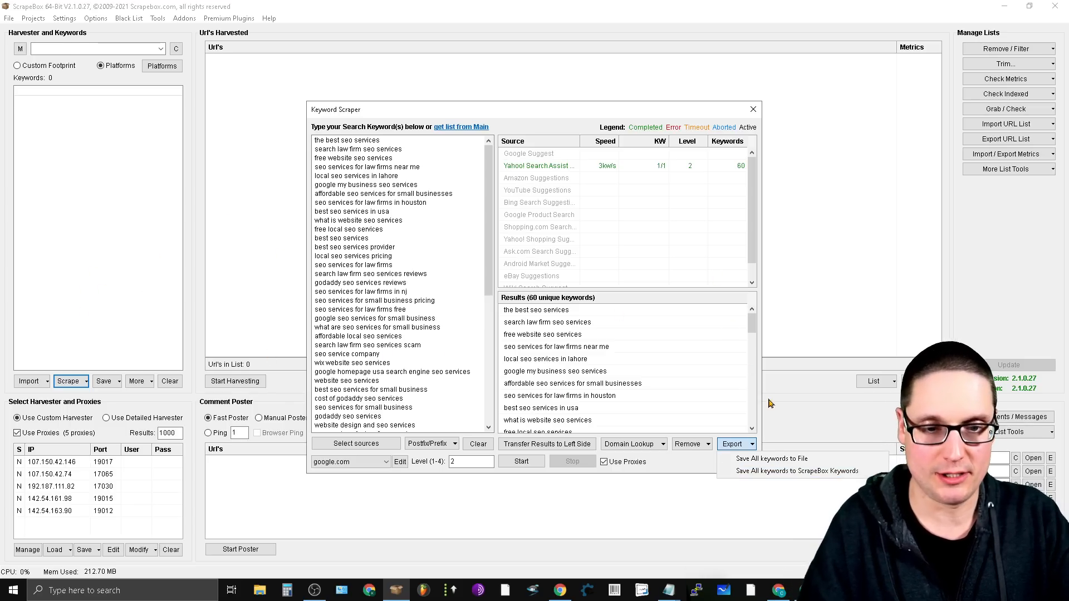
{"action": "left_click", "coordinate": [772, 473]}
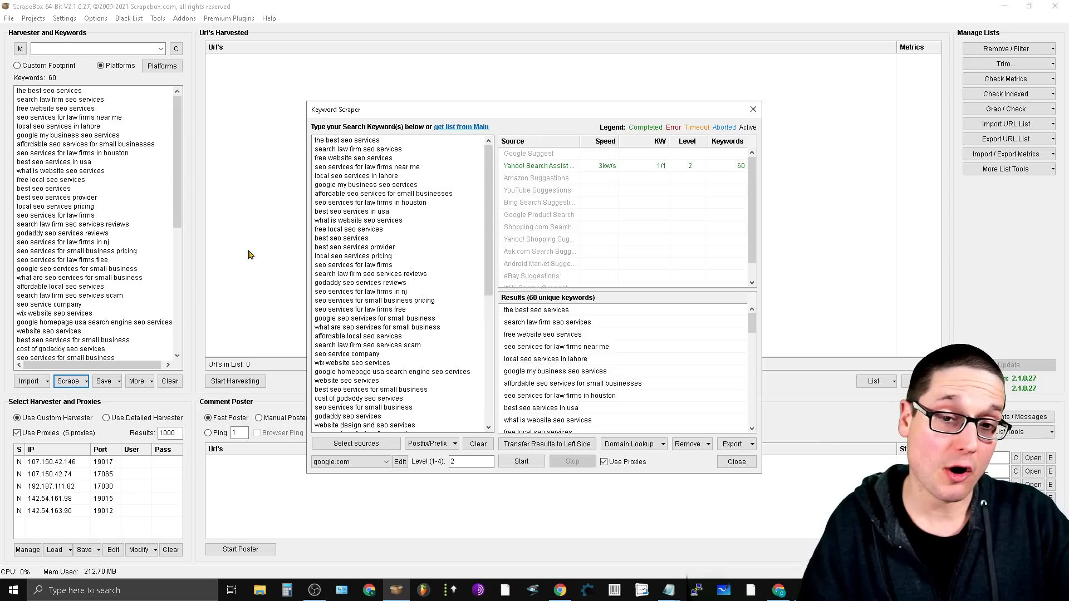
{"action": "left_click", "coordinate": [762, 114]}
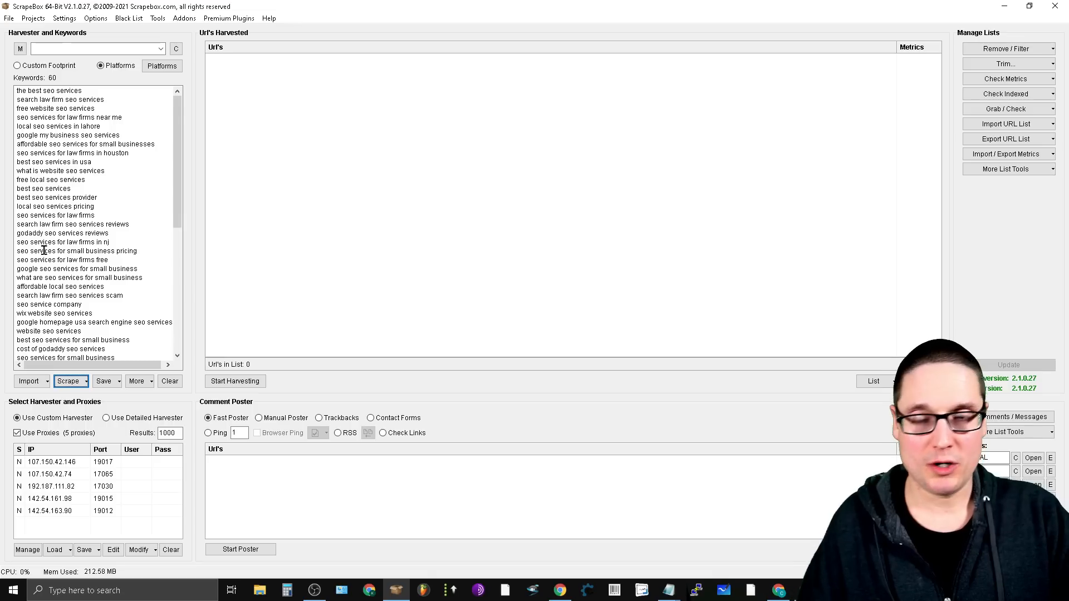
- Examine the full list of platforms selected for harvesting, from image comment through trackback
{"action": "double_click", "coordinate": [18, 434]}
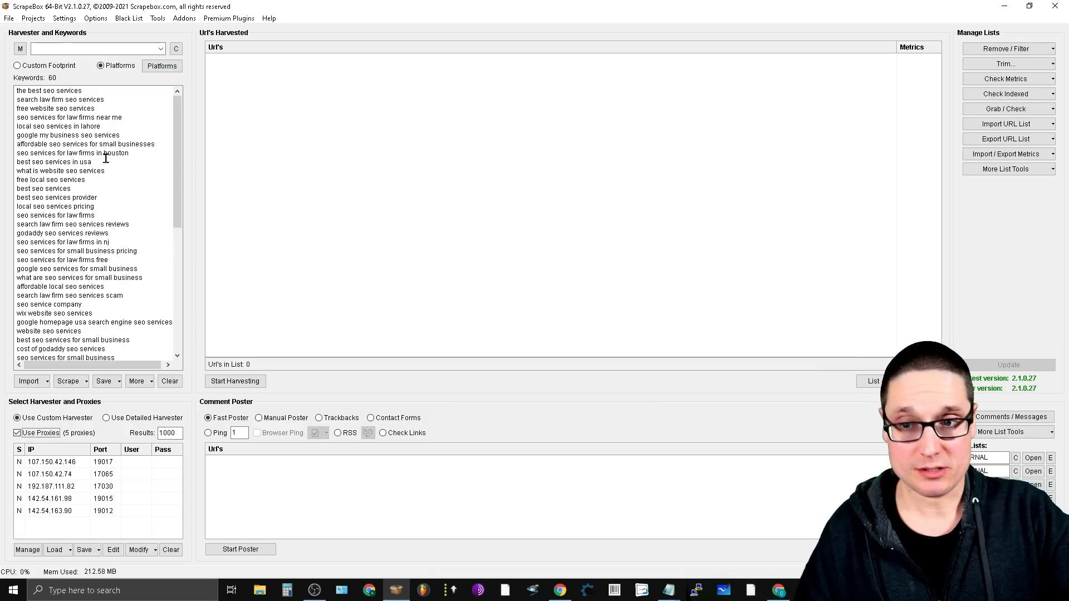
{"action": "left_click", "coordinate": [160, 67]}
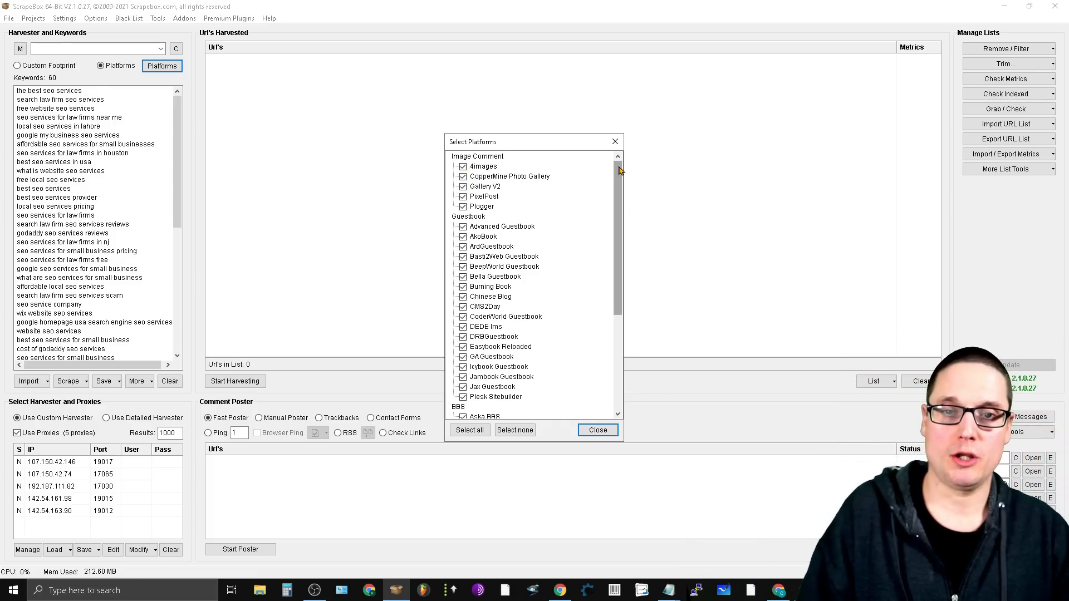
{"action": "left_click_drag", "start_coordinate": [618, 219], "coordinate": [638, 121]}
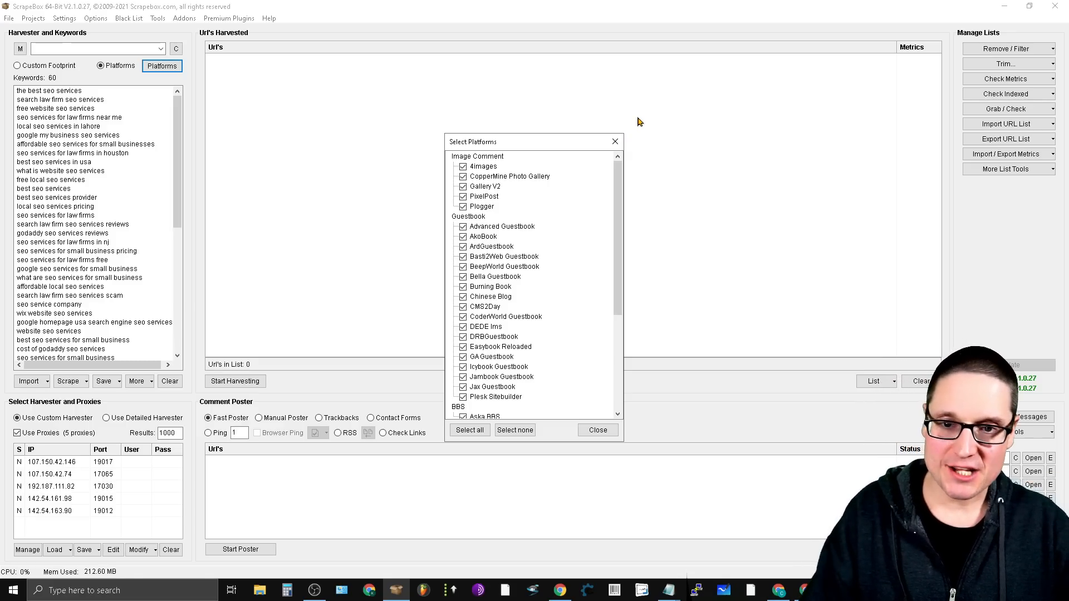
{"action": "left_click_drag", "start_coordinate": [614, 186], "coordinate": [663, 325]}
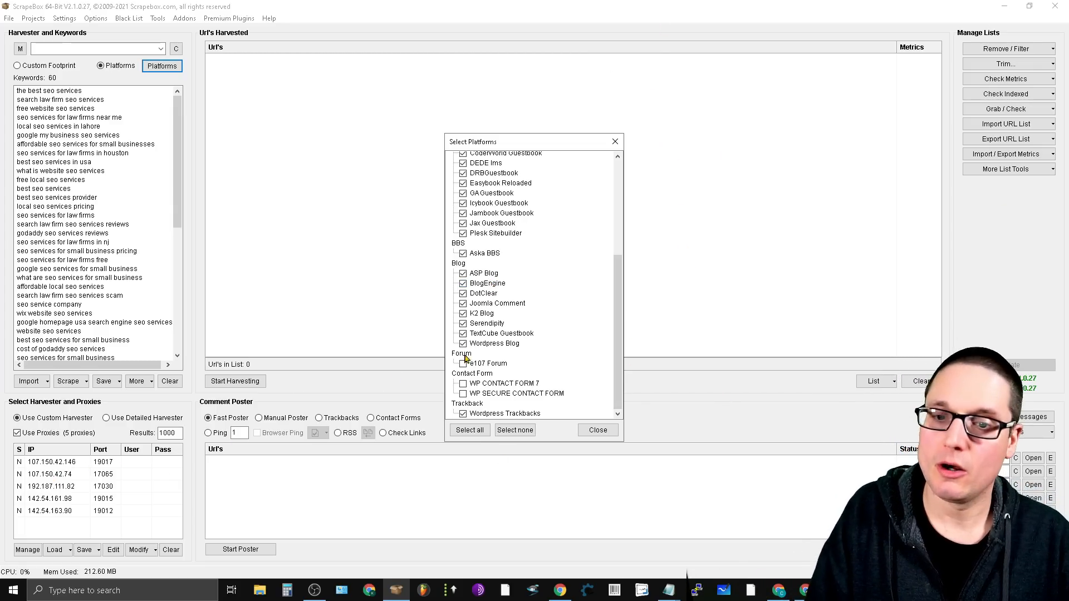
{"action": "left_click", "coordinate": [596, 429]}
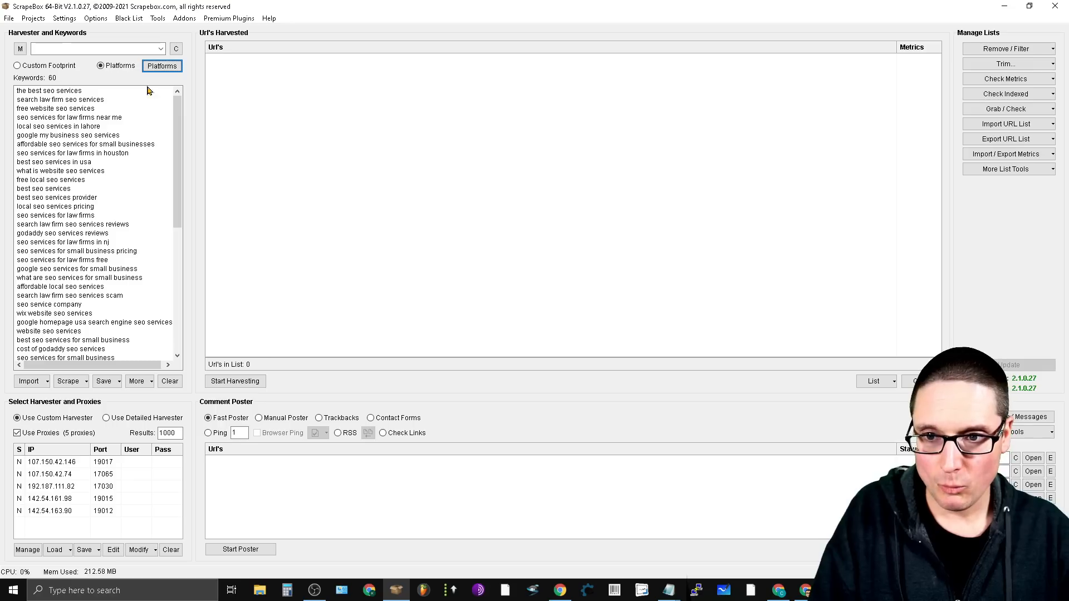
- Open the Custom Harvester for the keyword list and deselect Bing, leaving Yahoo as the only search engine
{"action": "left_click", "coordinate": [76, 387]}
{"action": "left_click", "coordinate": [262, 316]}
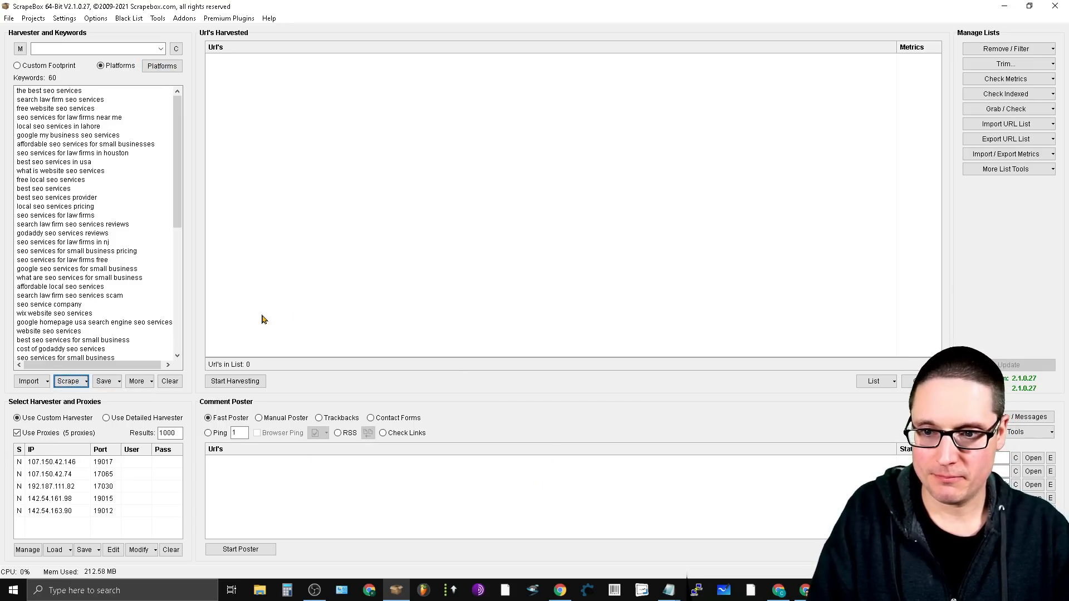
{"action": "left_click", "coordinate": [238, 382]}
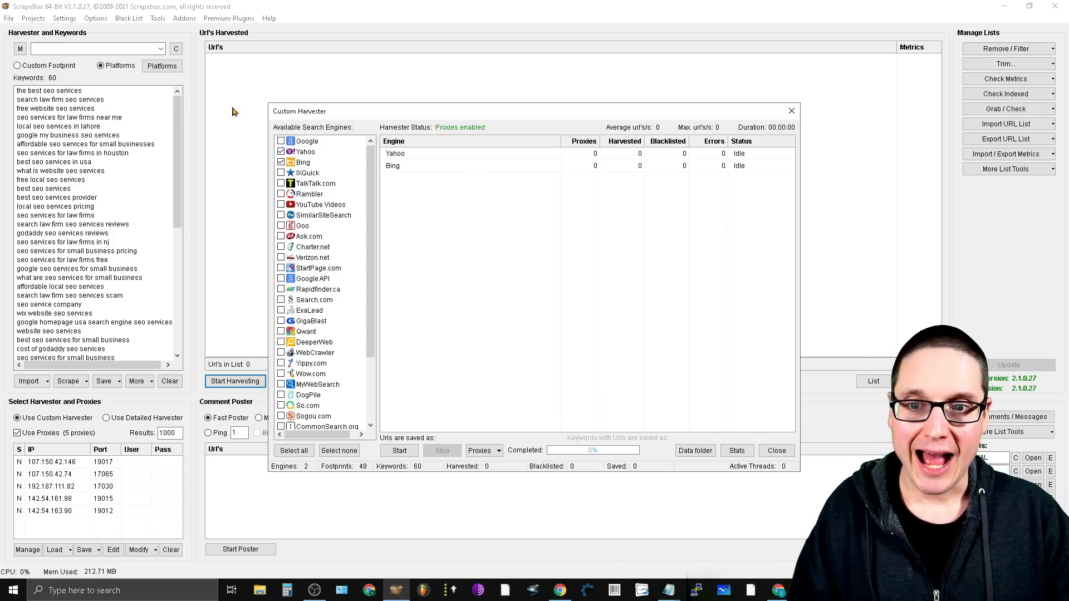
{"action": "left_click", "coordinate": [282, 162]}
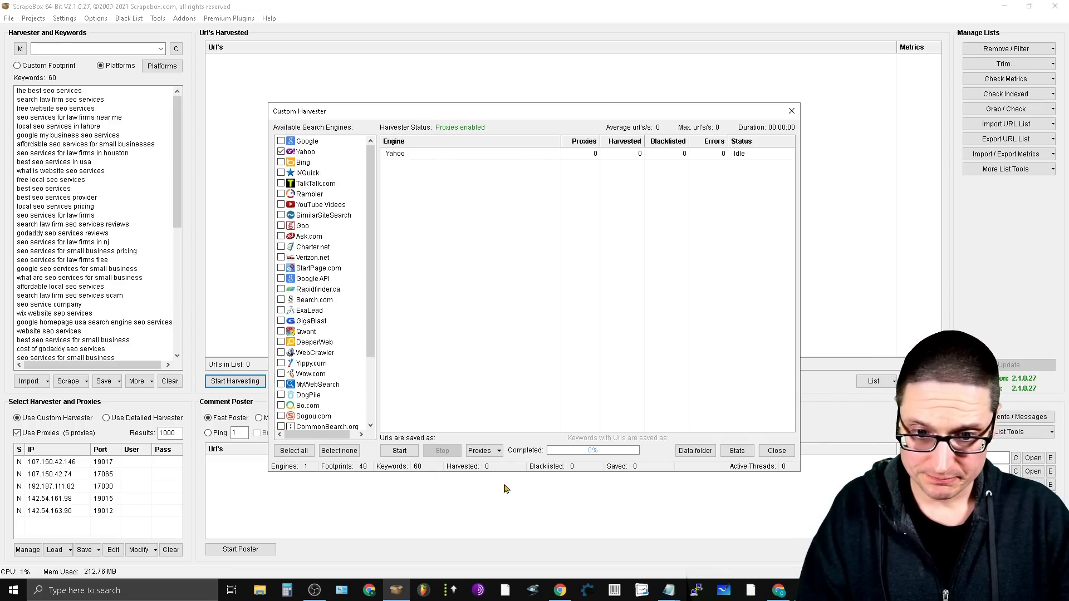
- Harvest URLs from Yahoo, stop the run partway, and return from the keyword statistics to the harvester
{"action": "left_click", "coordinate": [398, 451]}
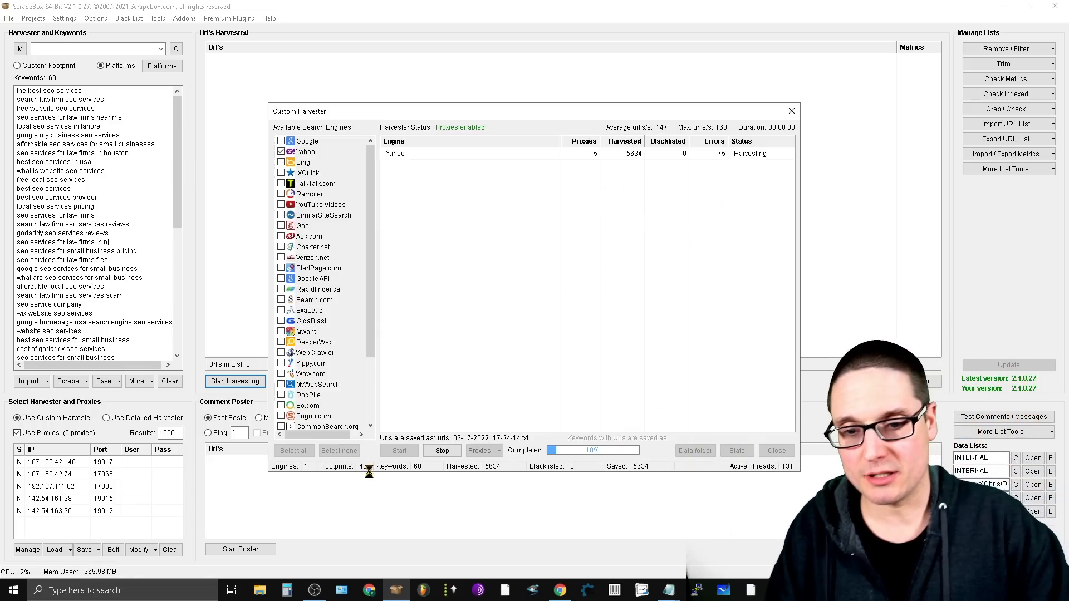
{"action": "left_click", "coordinate": [442, 450]}
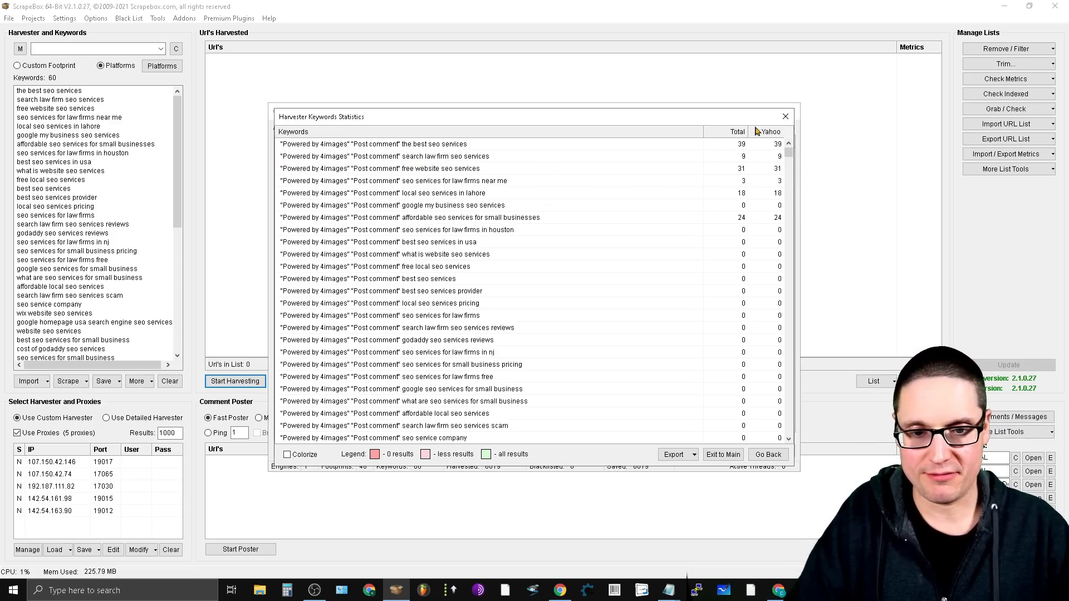
{"action": "left_click", "coordinate": [695, 456]}
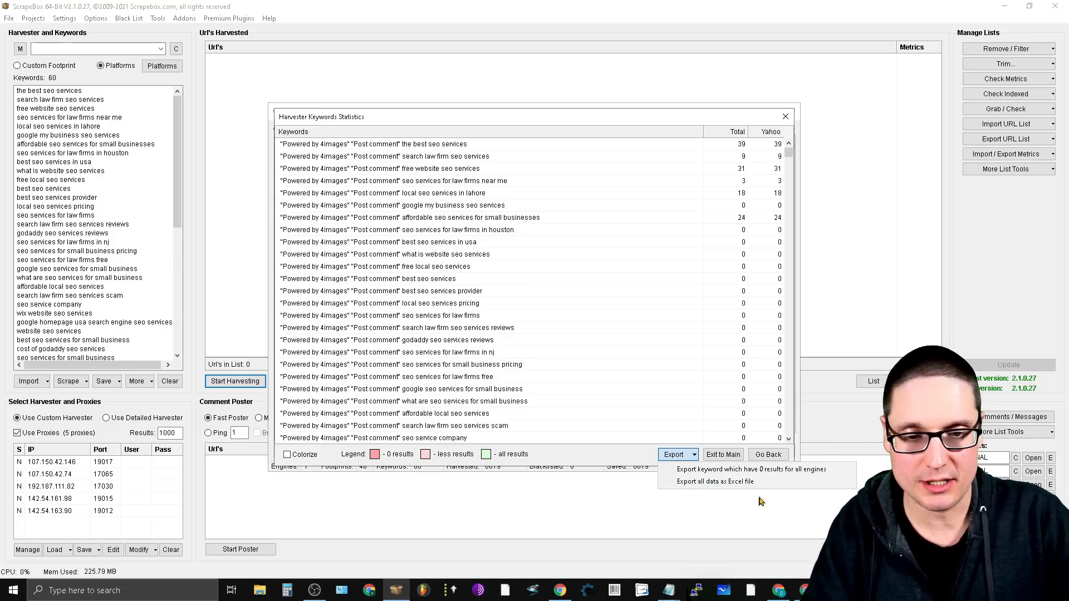
{"action": "left_click", "coordinate": [607, 525]}
{"action": "left_click", "coordinate": [768, 455]}
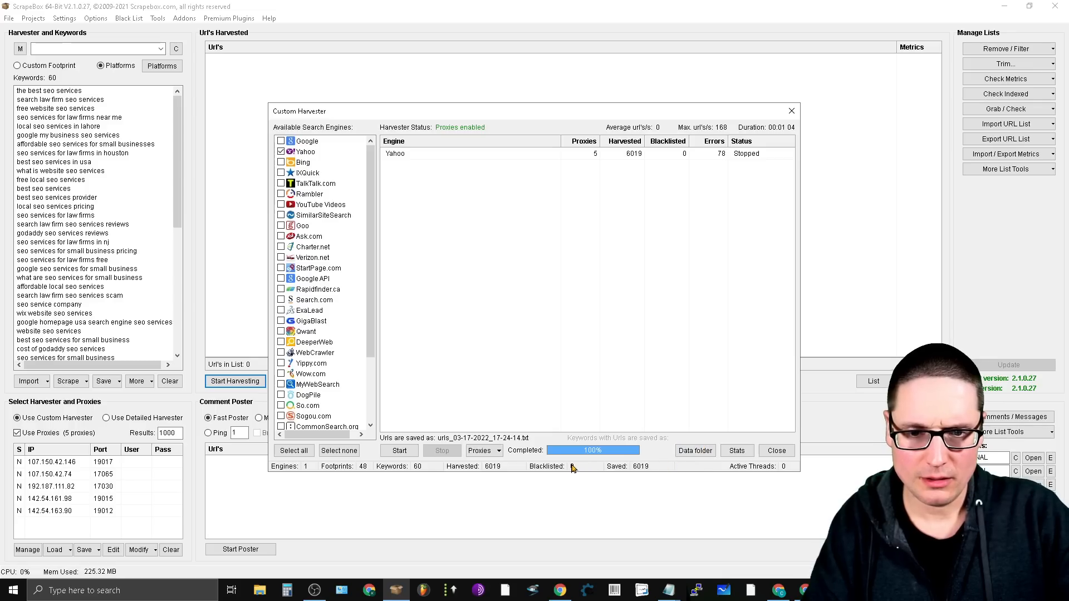
- Inspect the URLs in the saved harvest file urls_03-17-2022_17-24-14.txt, and close the Custom Harvester to bring them into the harvested list
{"action": "left_click", "coordinate": [695, 450]}
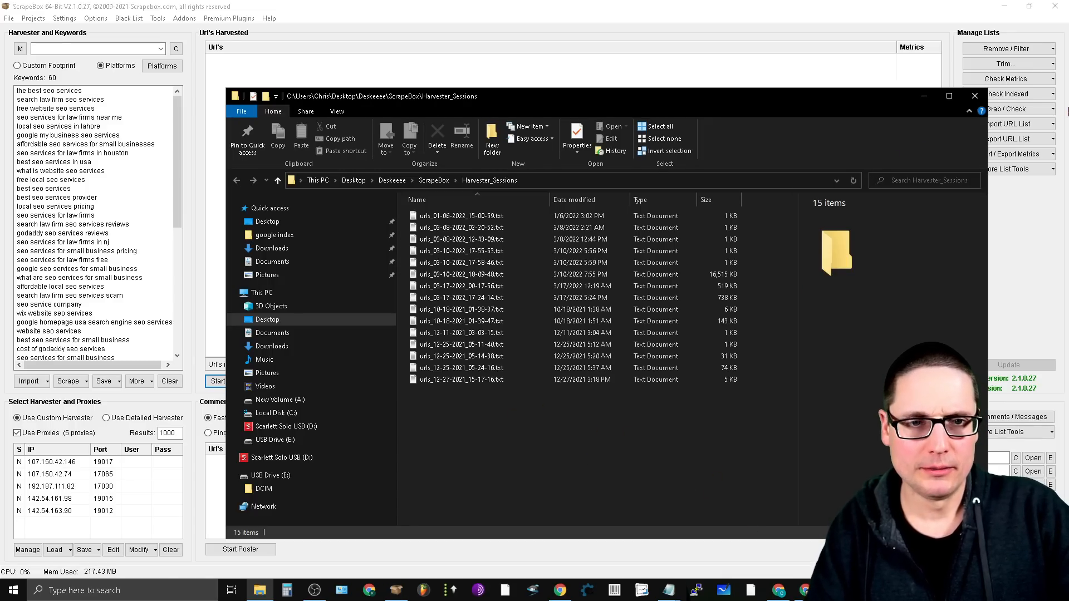
{"action": "left_click", "coordinate": [974, 96]}
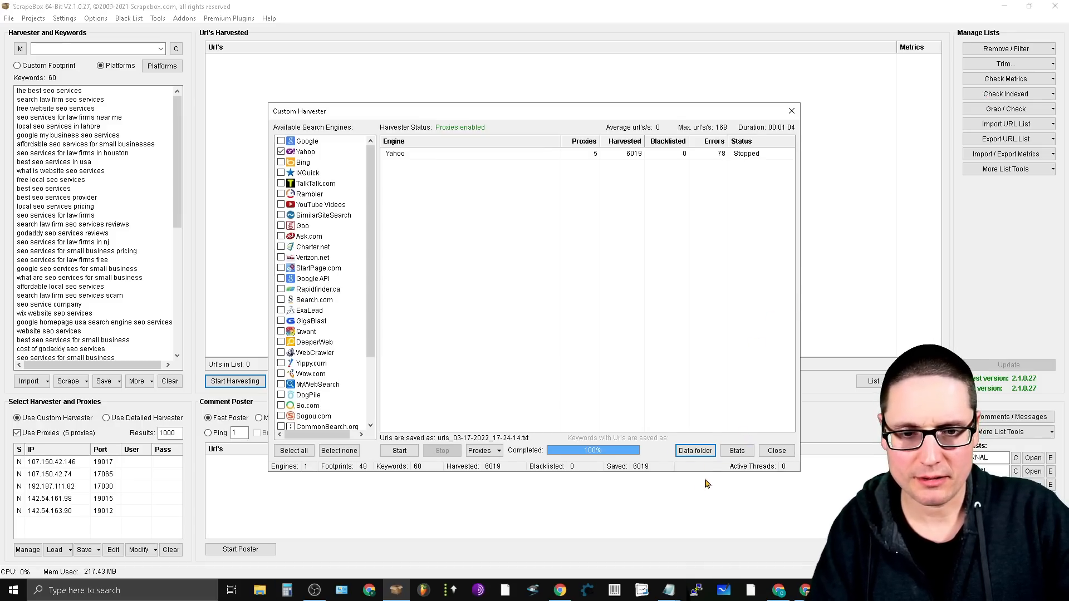
{"action": "left_click", "coordinate": [680, 451]}
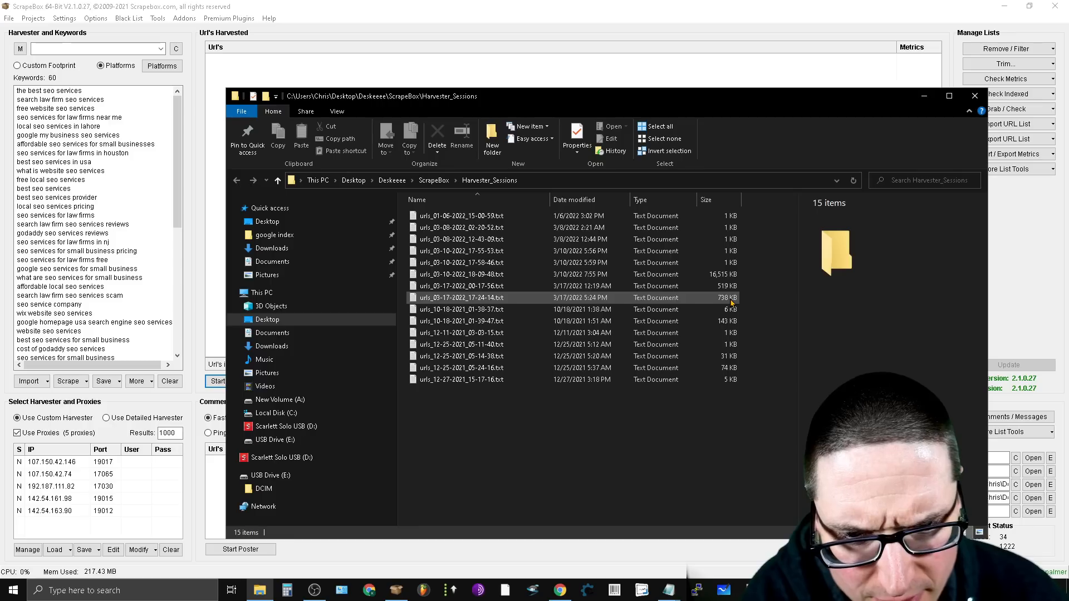
{"action": "left_click", "coordinate": [600, 299]}
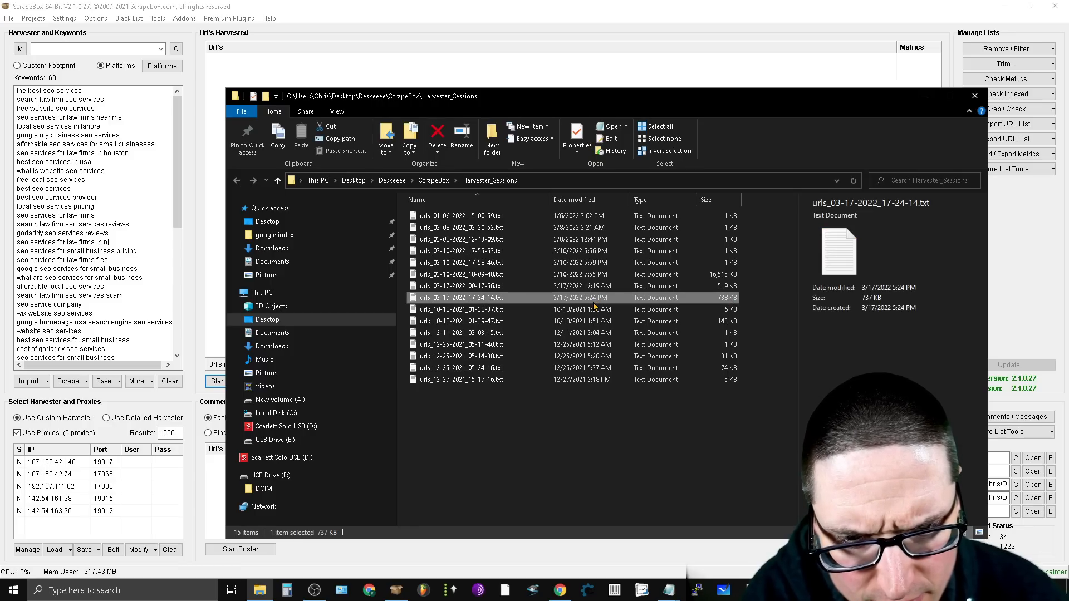
{"action": "double_click", "coordinate": [446, 300]}
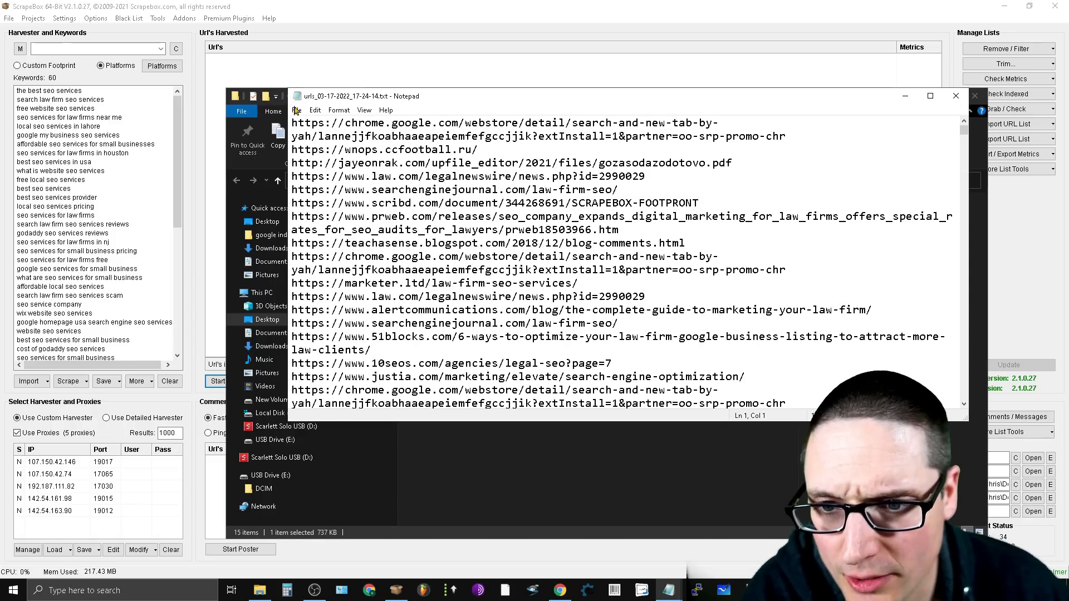
{"action": "left_click_drag", "start_coordinate": [293, 123], "coordinate": [871, 448]}
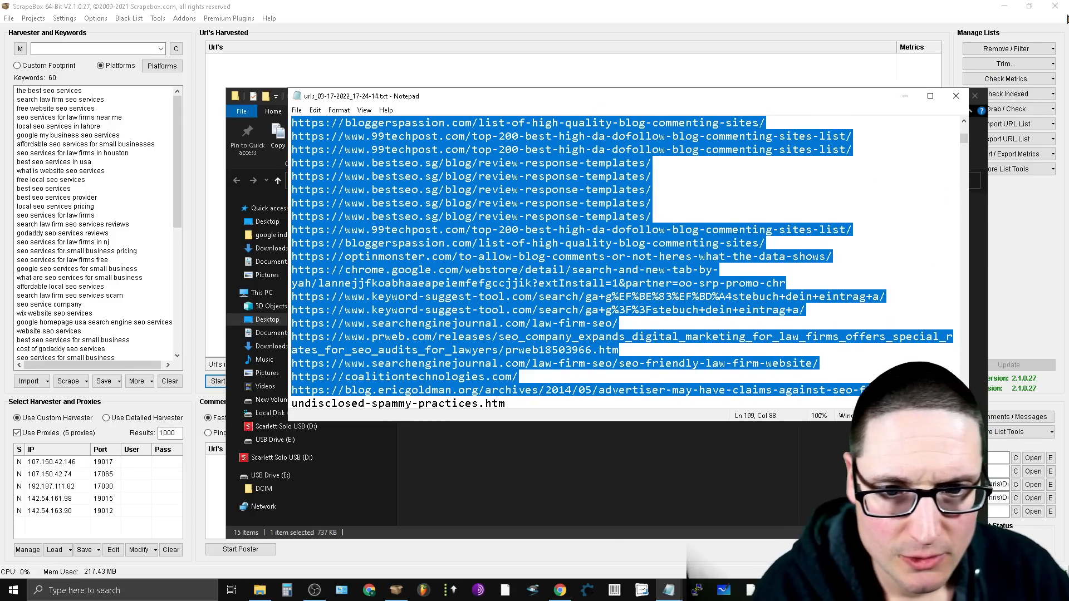
{"action": "left_click", "coordinate": [957, 103]}
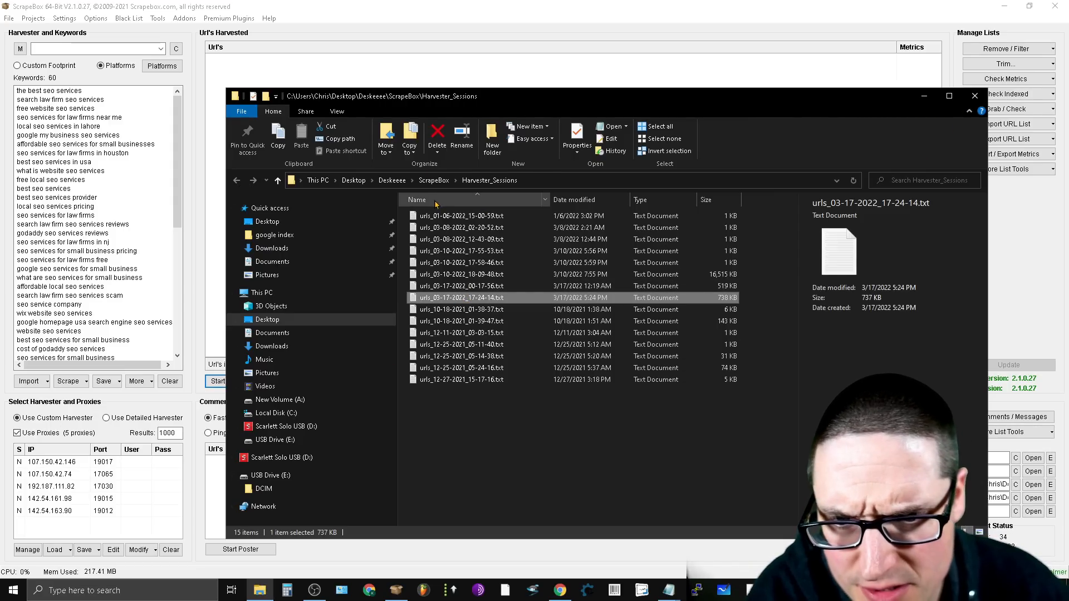
{"action": "left_click", "coordinate": [984, 97]}
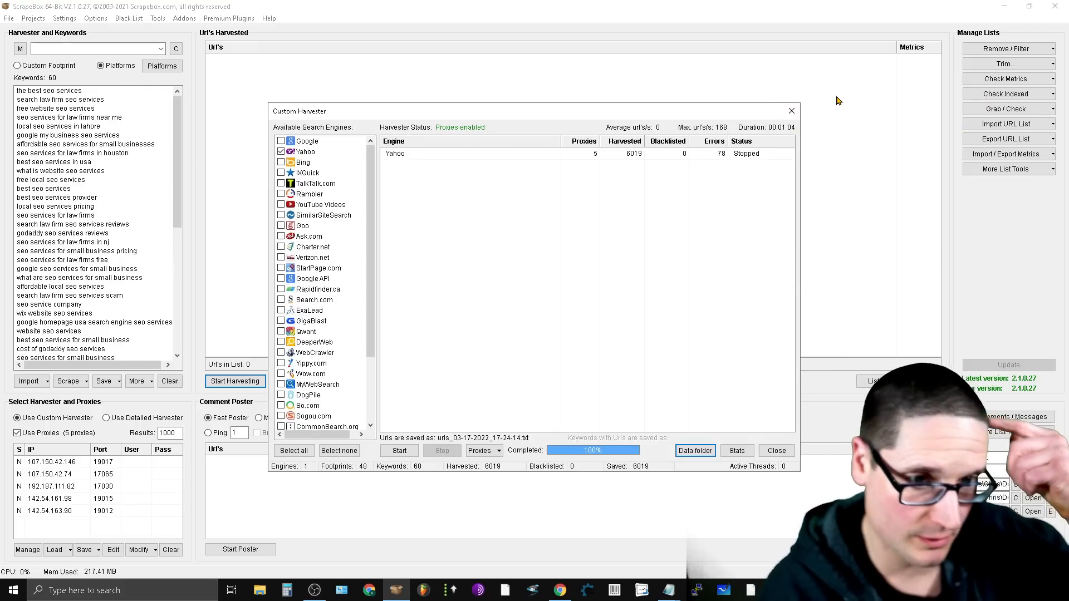
{"action": "left_click", "coordinate": [791, 111]}
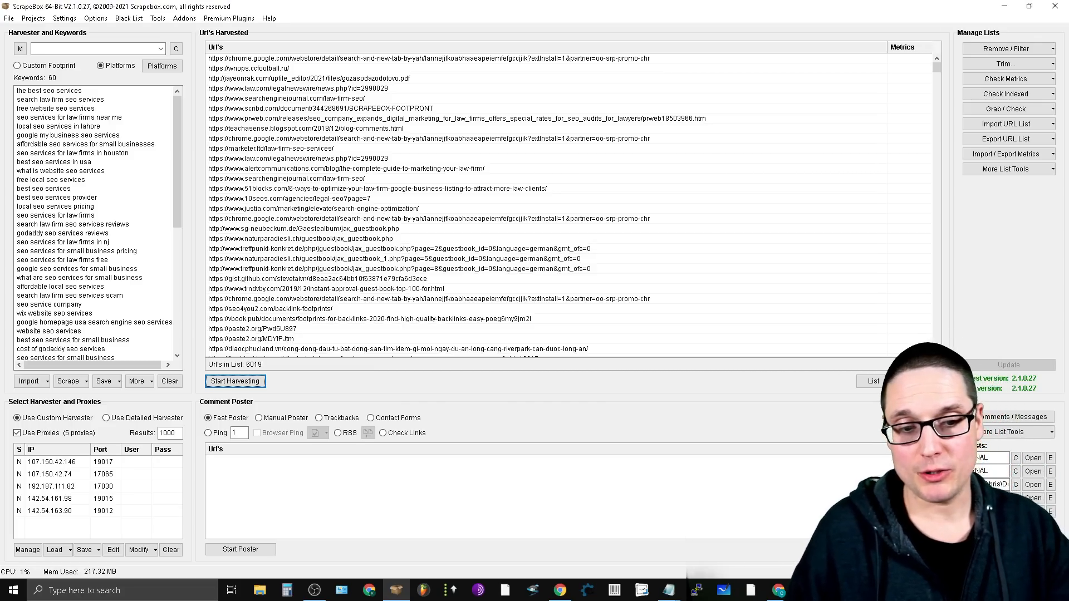
- Clear the poster's names list, generate 1000 male and female names with last names, and transfer them to the poster names
{"action": "left_click", "coordinate": [1014, 457]}
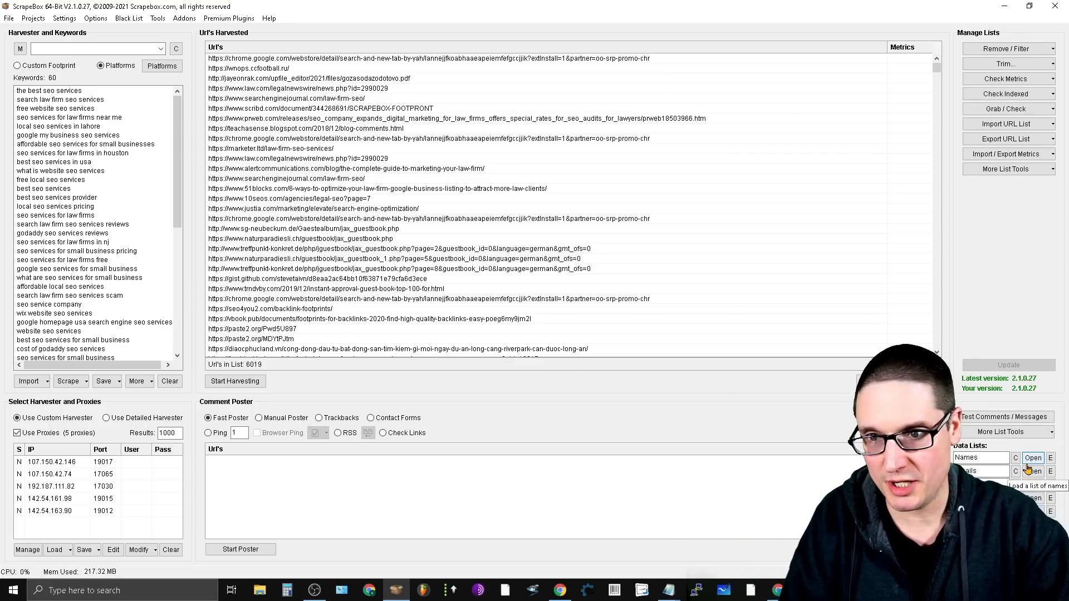
{"action": "left_click", "coordinate": [159, 21]}
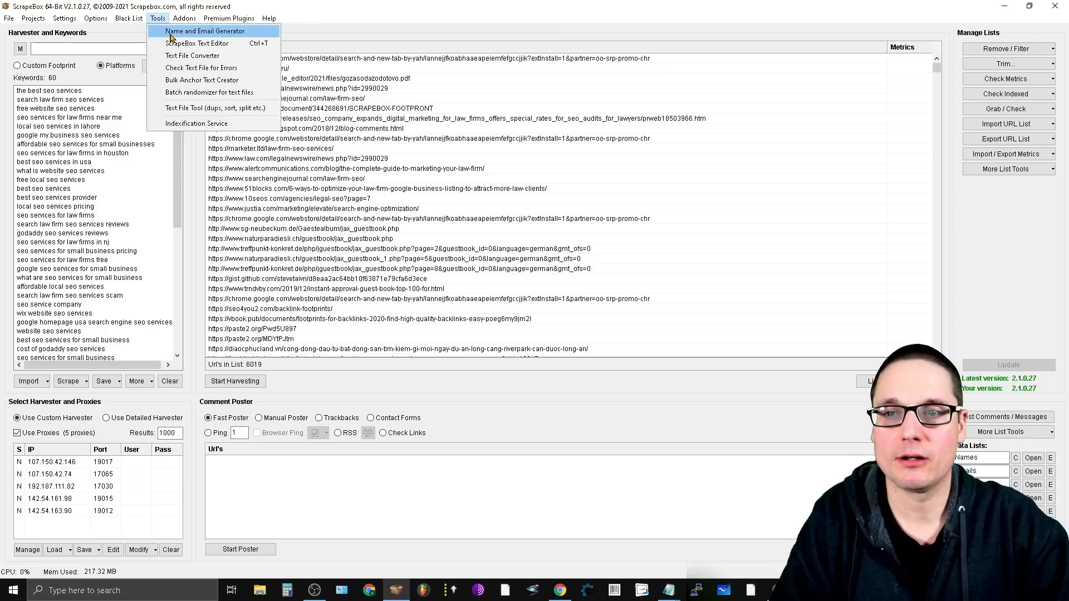
{"action": "left_click", "coordinate": [172, 32]}
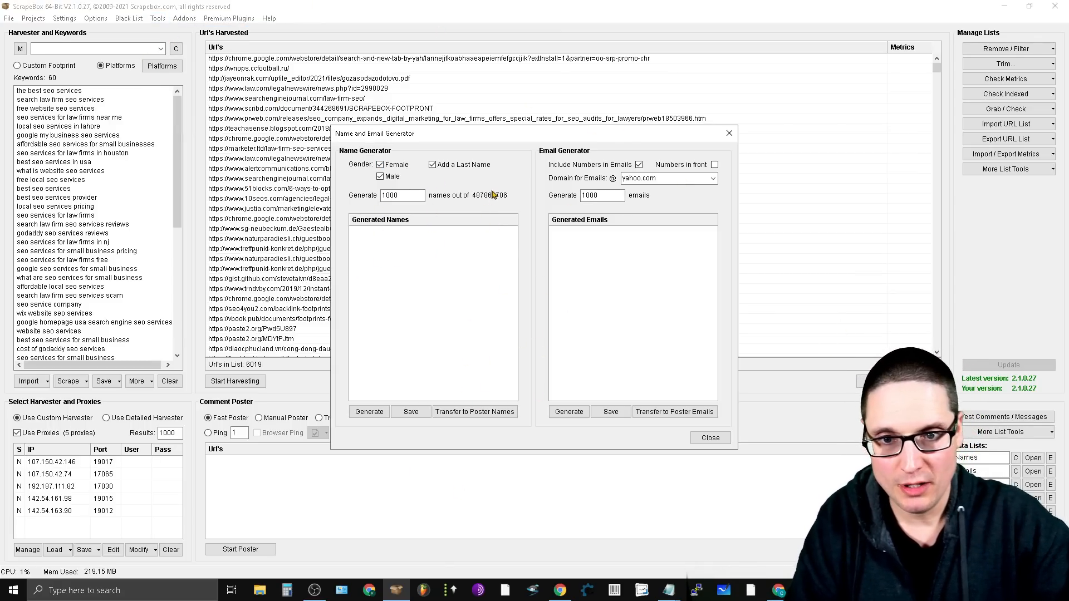
{"action": "key", "text": "ctrl"}
{"action": "key", "text": "ctrl"}
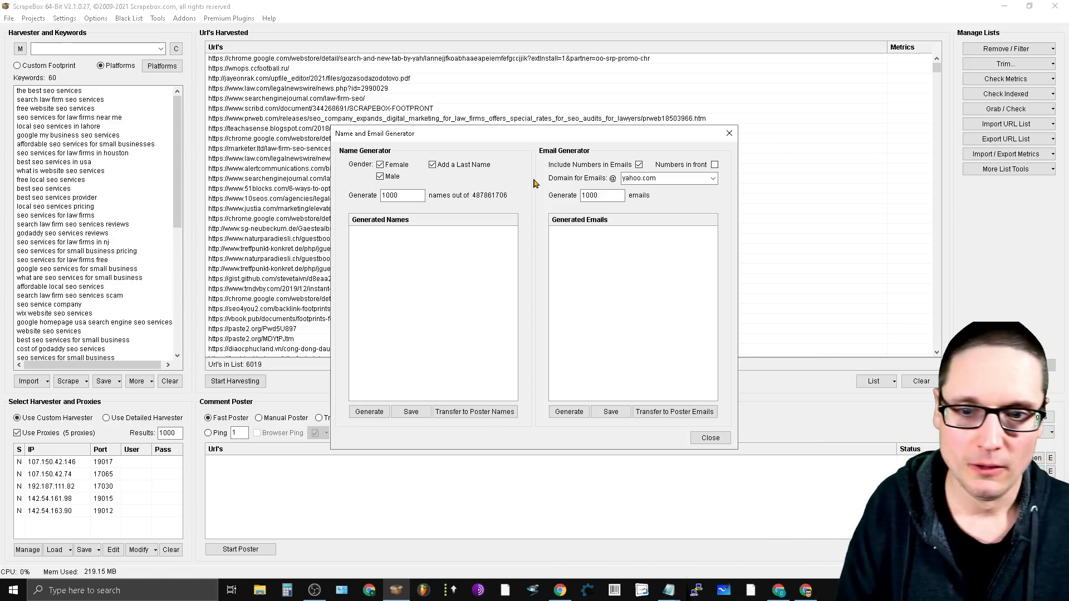
{"action": "left_click", "coordinate": [362, 417]}
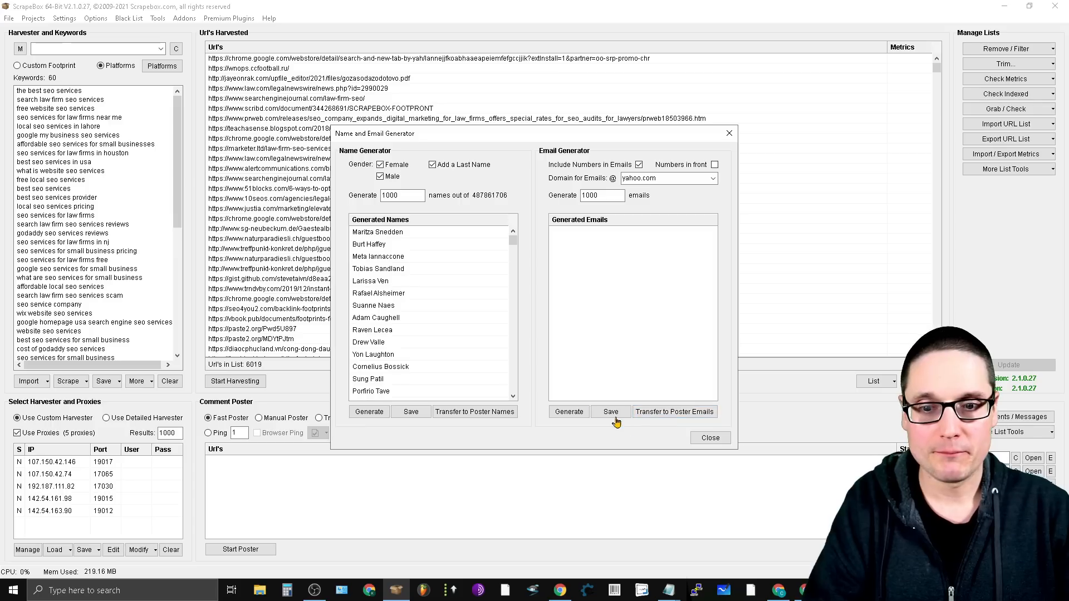
{"action": "left_click", "coordinate": [465, 415]}
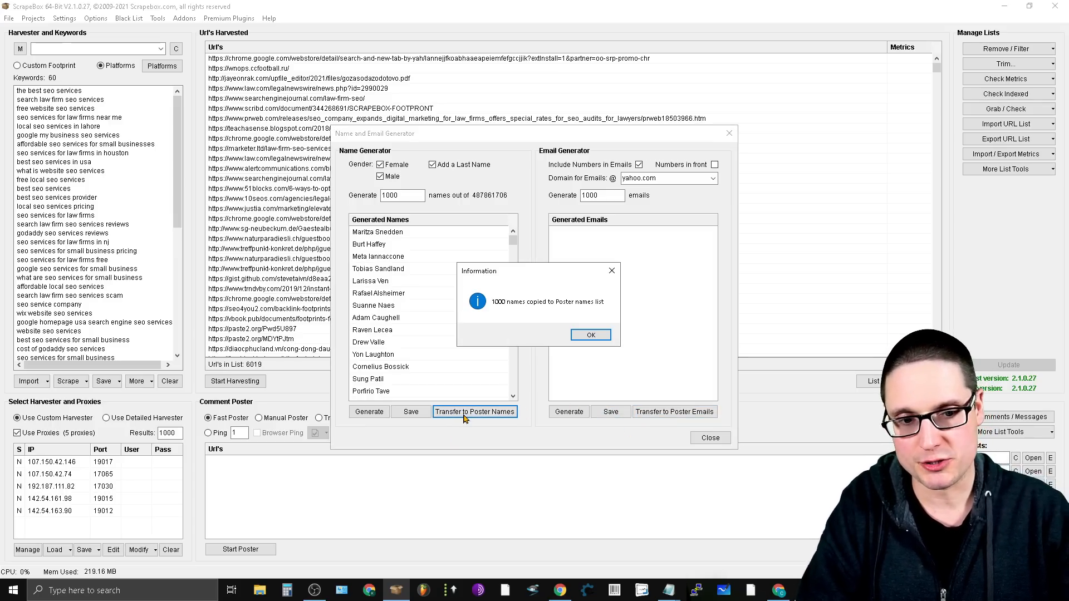
{"action": "left_click", "coordinate": [593, 335]}
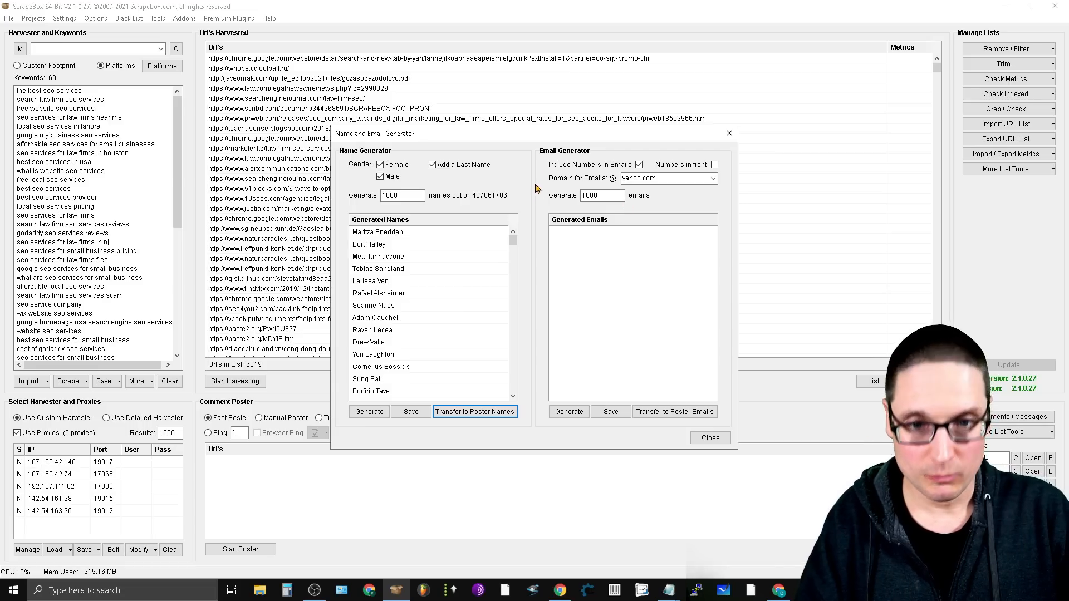
- Generate 1000 yahoo.com emails with numbers, transfer them to the poster emails, and close the Name and Email Generator
{"action": "left_click", "coordinate": [569, 413]}
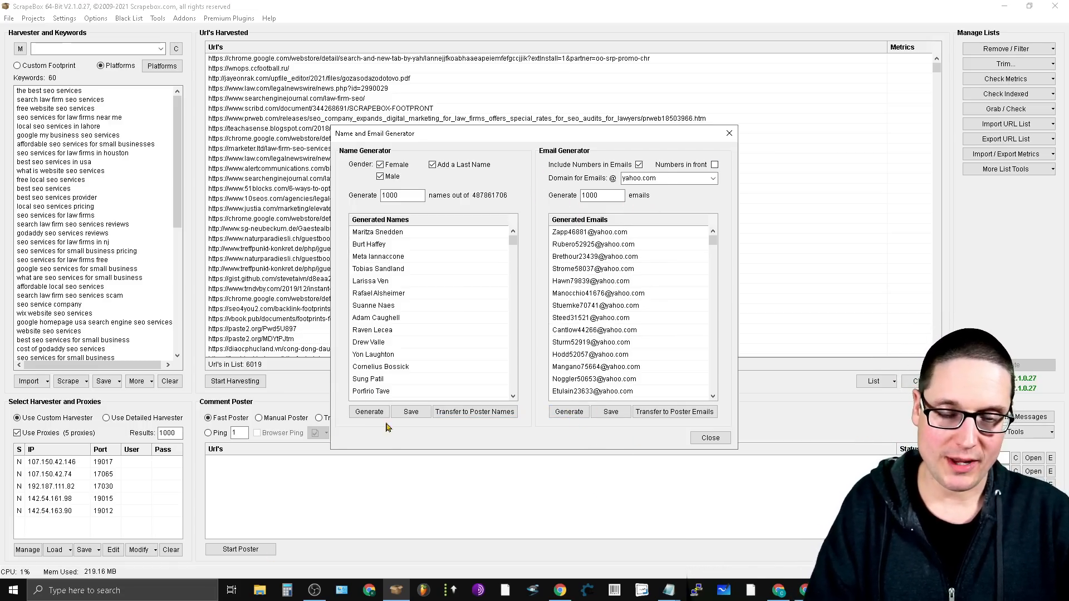
{"action": "left_click", "coordinate": [700, 412]}
{"action": "left_click", "coordinate": [572, 335]}
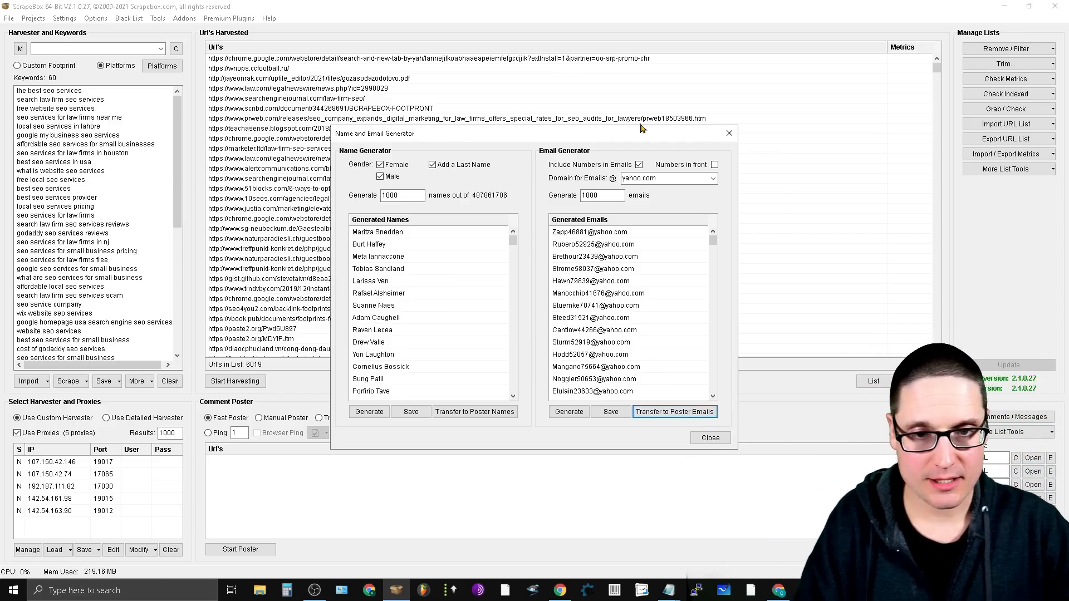
{"action": "left_click", "coordinate": [729, 133]}
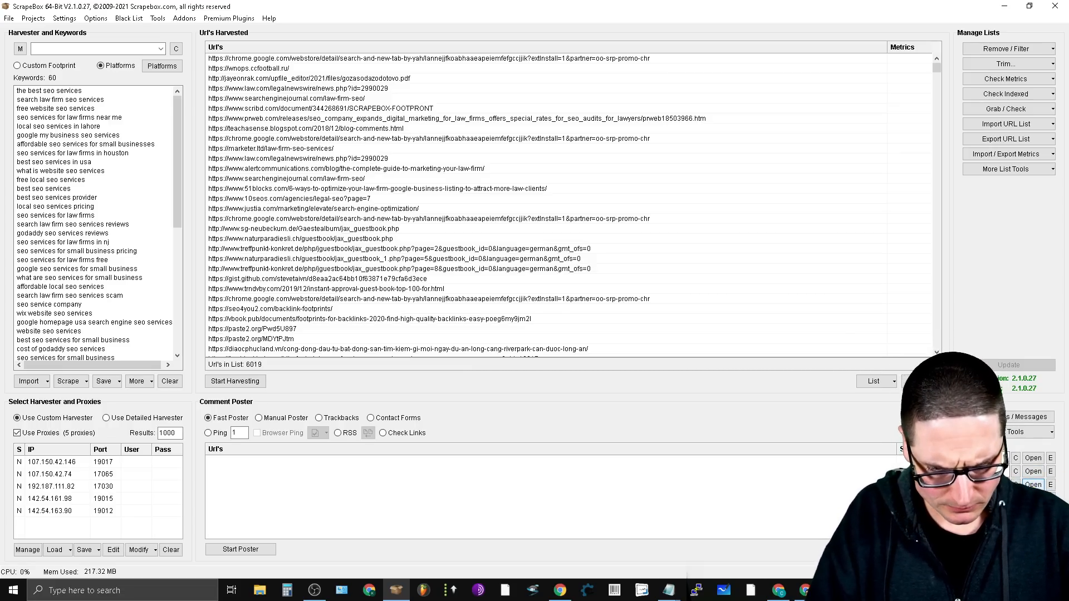
- Load Commnt List.txt as the poster's websites list
{"action": "left_click", "coordinate": [1033, 485]}
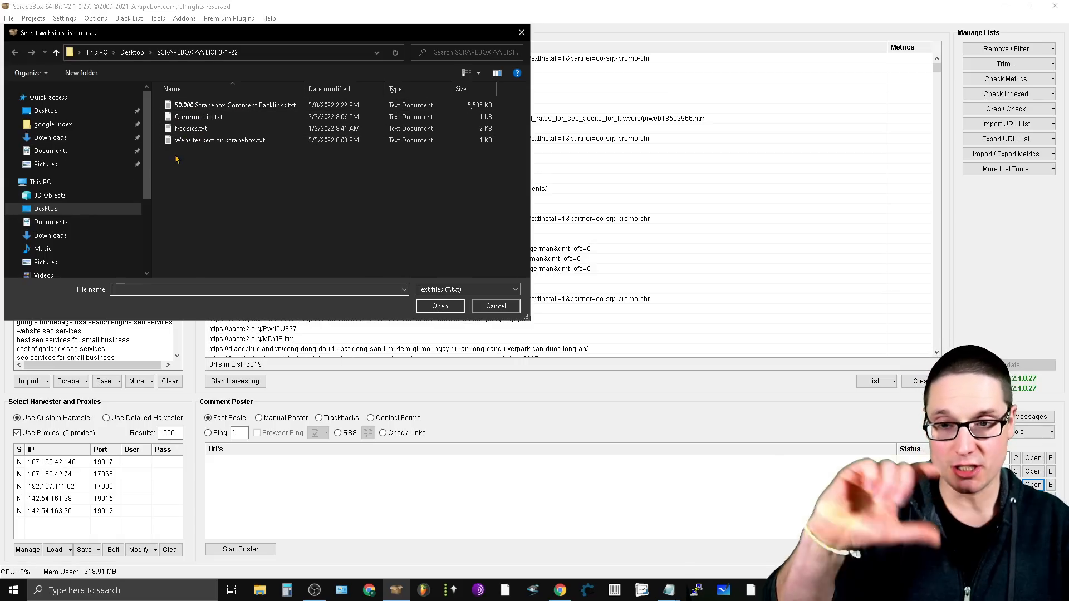
{"action": "right_click", "coordinate": [205, 121]}
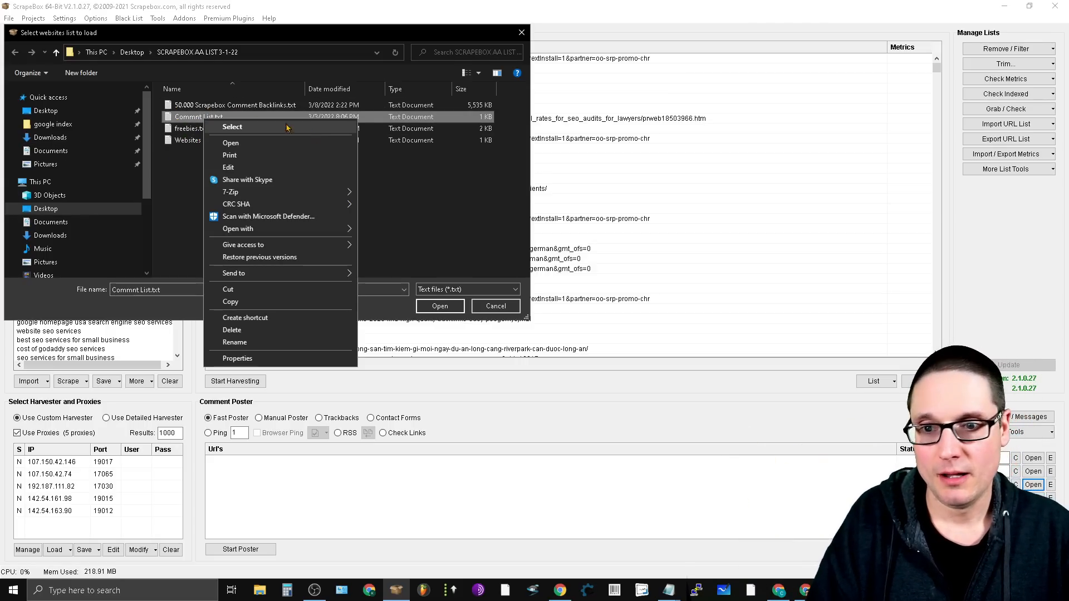
{"action": "left_click", "coordinate": [244, 130]}
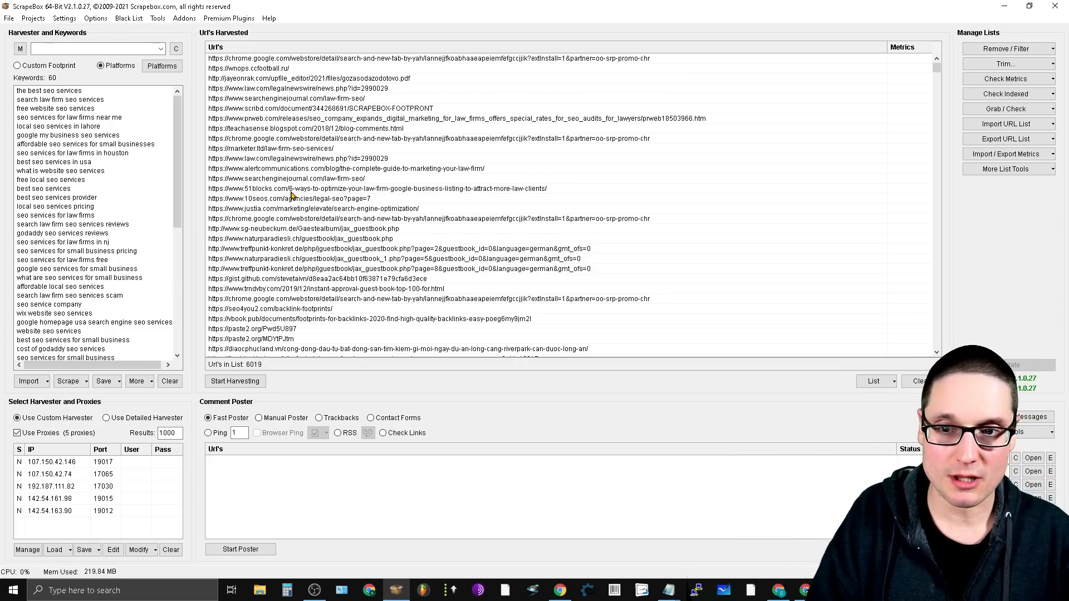
- Examine the anchor text and URL in Commnt List.txt from the websites file selection, and close both windows without loading a file
{"action": "left_click", "coordinate": [1033, 485]}
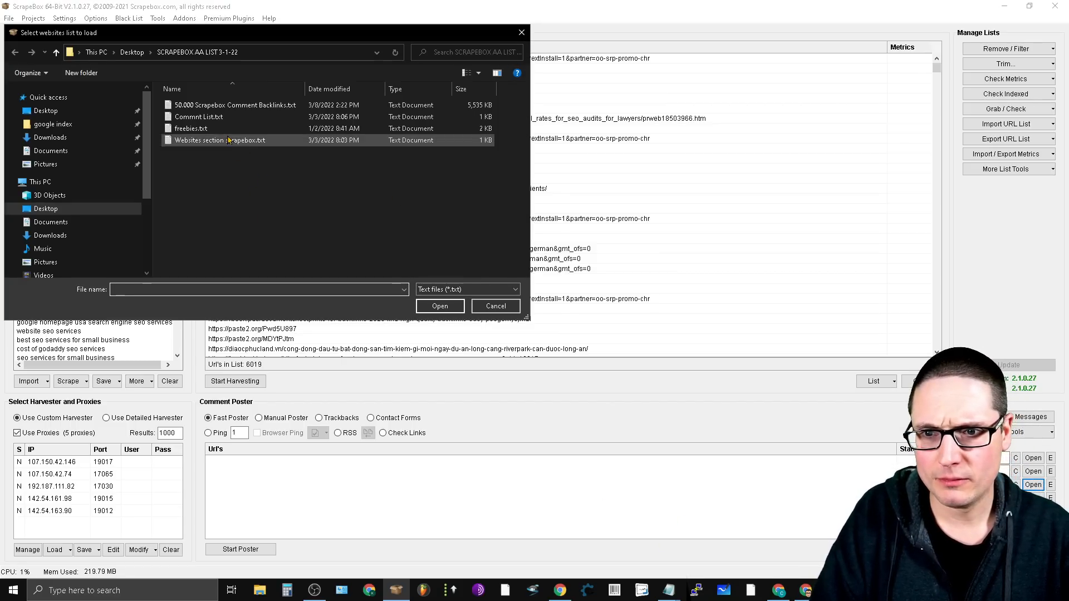
{"action": "right_click", "coordinate": [187, 119]}
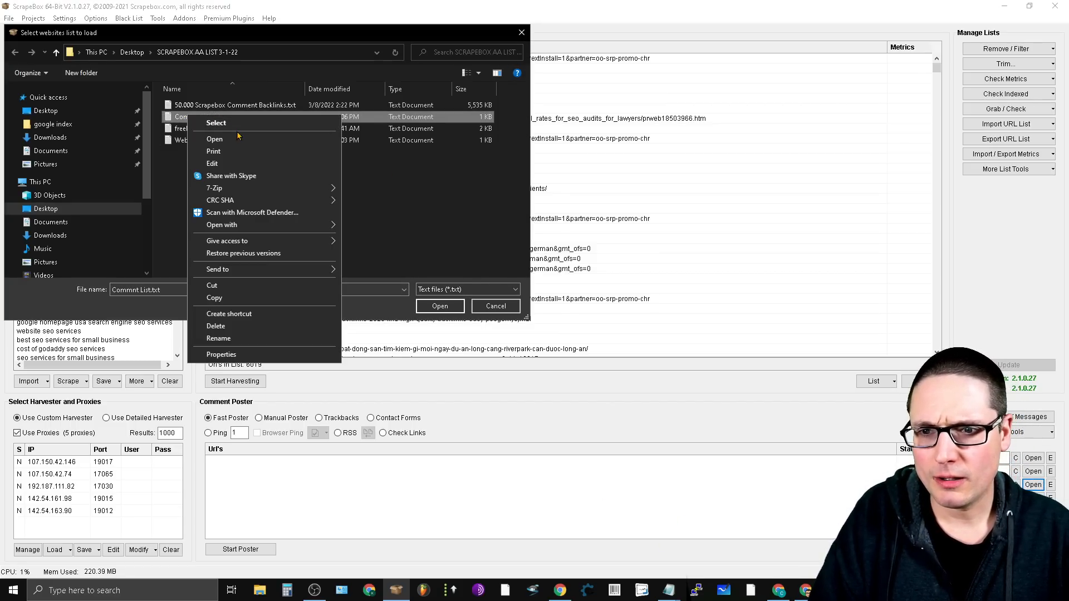
{"action": "left_click", "coordinate": [441, 208]}
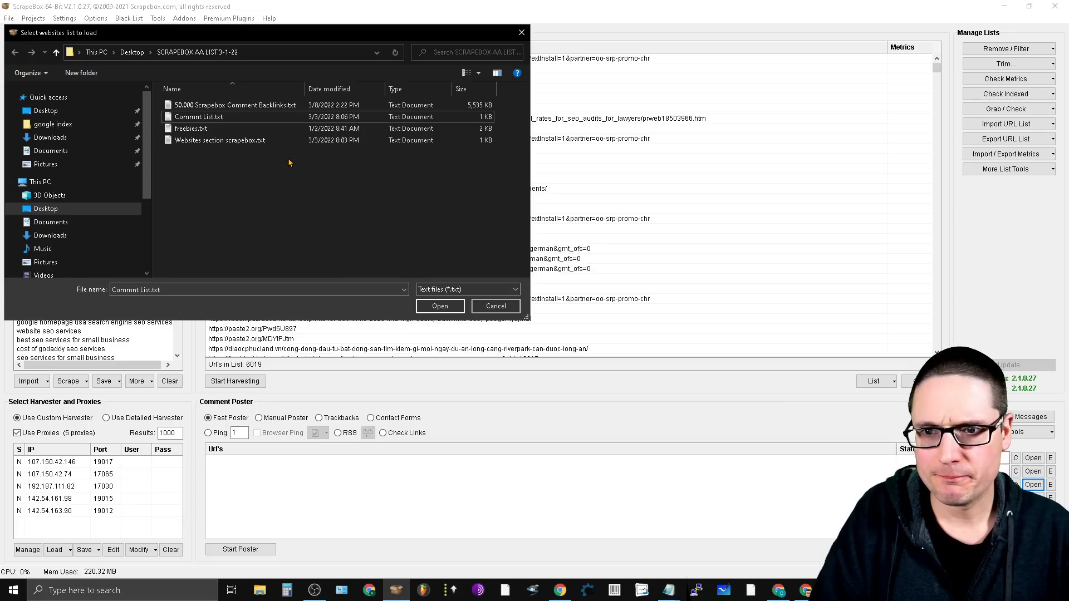
{"action": "right_click", "coordinate": [204, 119]}
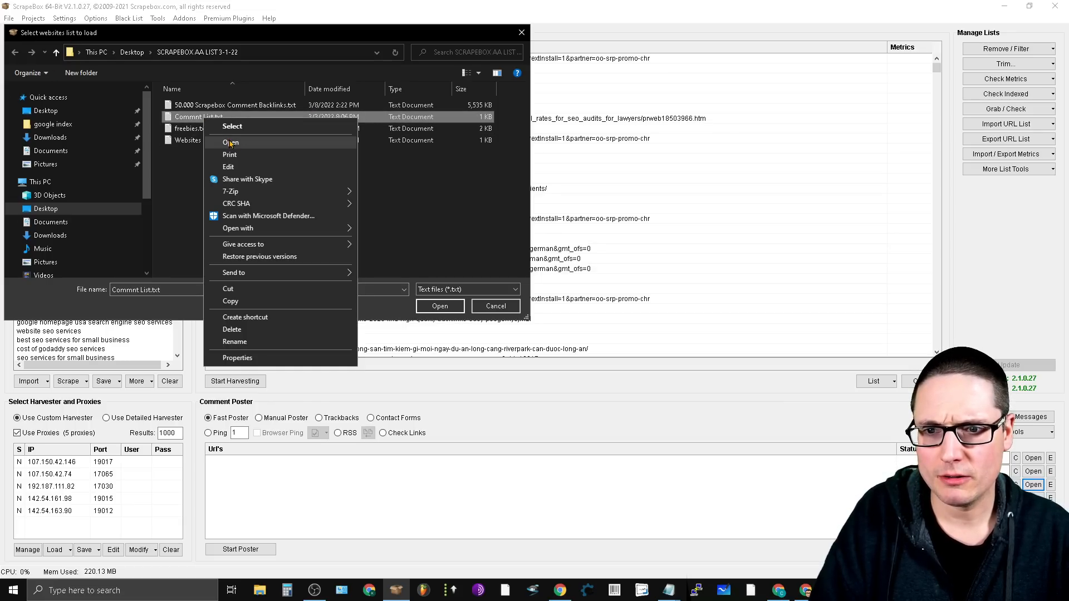
{"action": "left_click", "coordinate": [230, 167]}
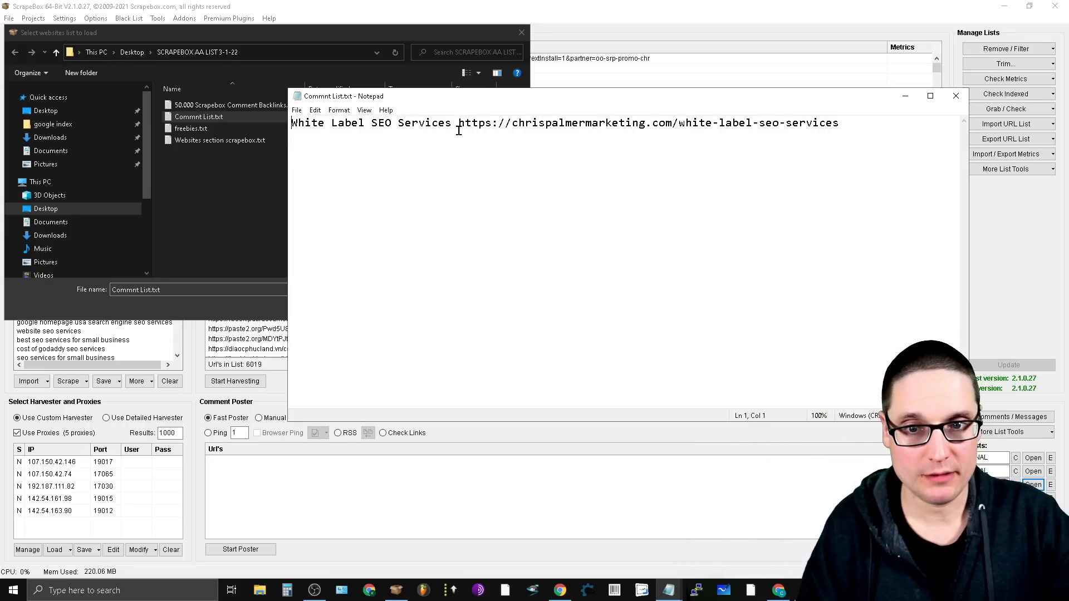
{"action": "left_click_drag", "start_coordinate": [459, 125], "coordinate": [292, 123]}
{"action": "left_click_drag", "start_coordinate": [846, 129], "coordinate": [459, 139]}
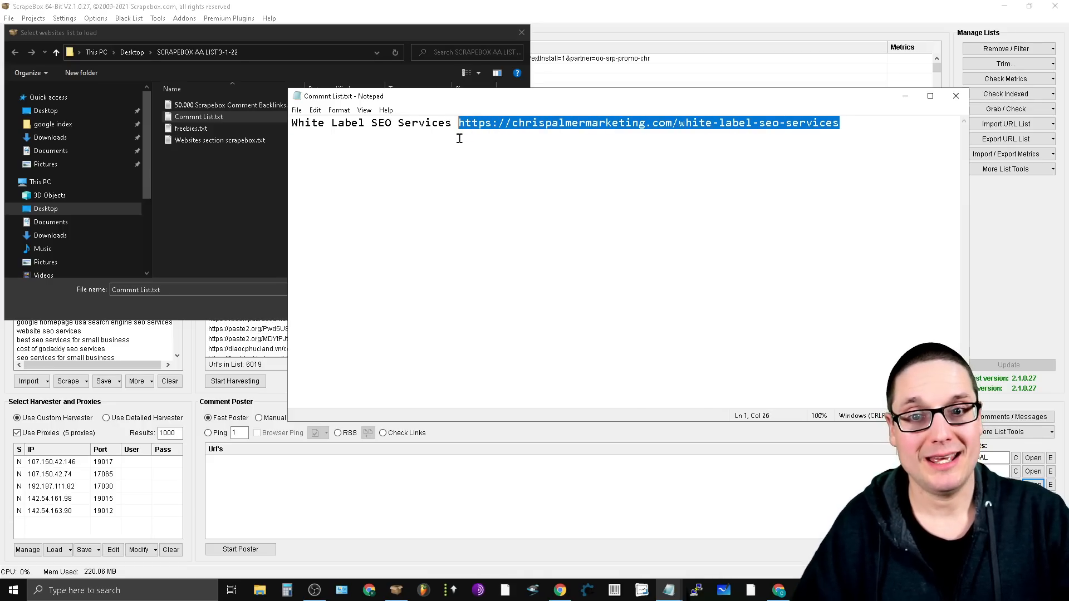
{"action": "left_click", "coordinate": [956, 96]}
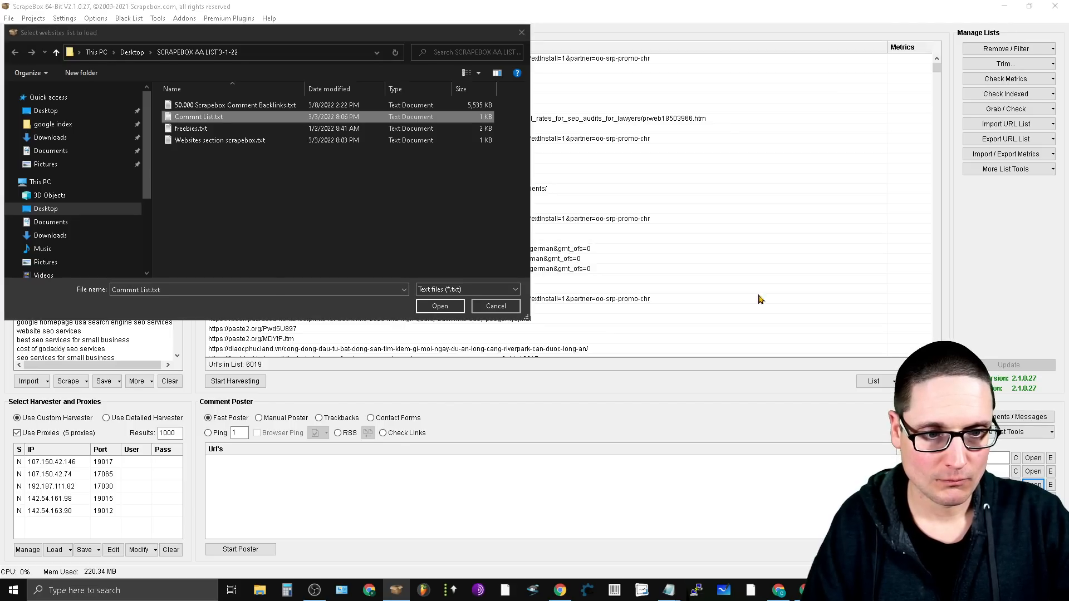
{"action": "left_click", "coordinate": [521, 32]}
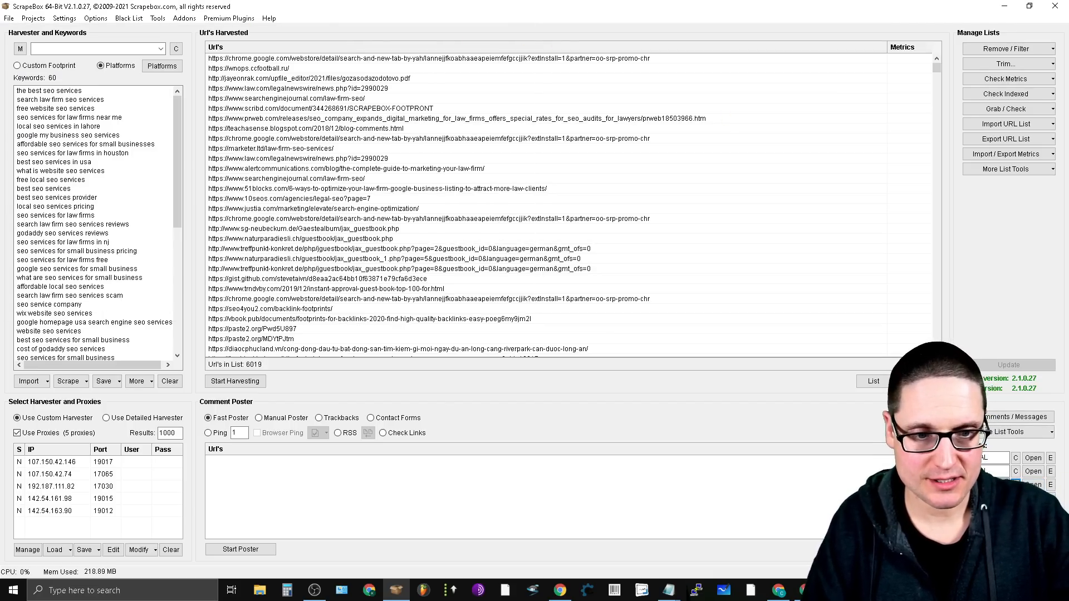
- Load Websites section scrapebox.txt from the SCRAPEBOX AA LIST 3-1-22 folder as the poster's websites list
{"action": "left_click", "coordinate": [1034, 485]}
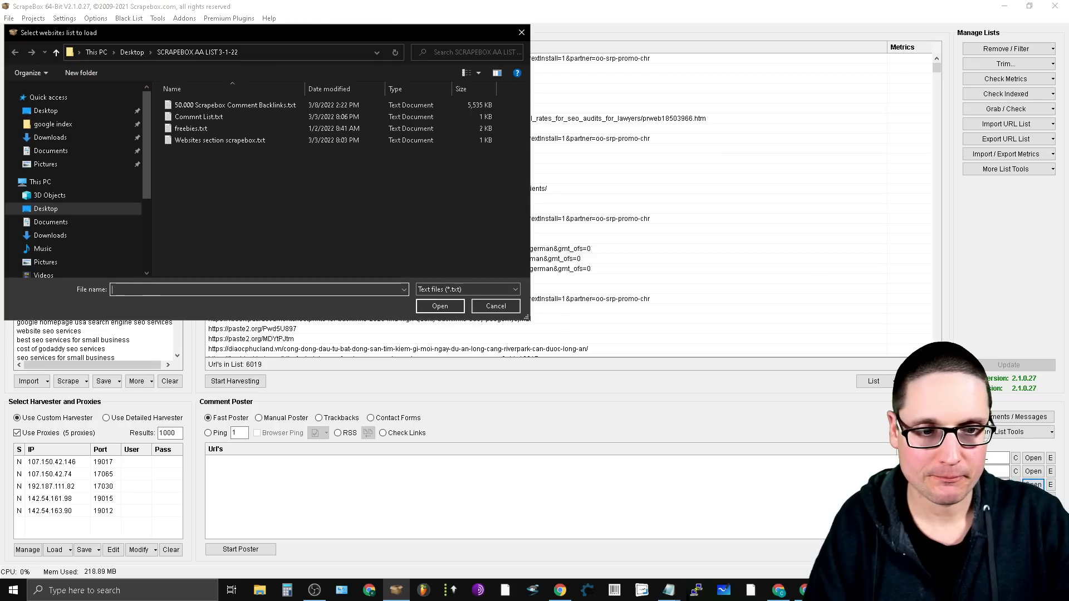
{"action": "left_click", "coordinate": [220, 140]}
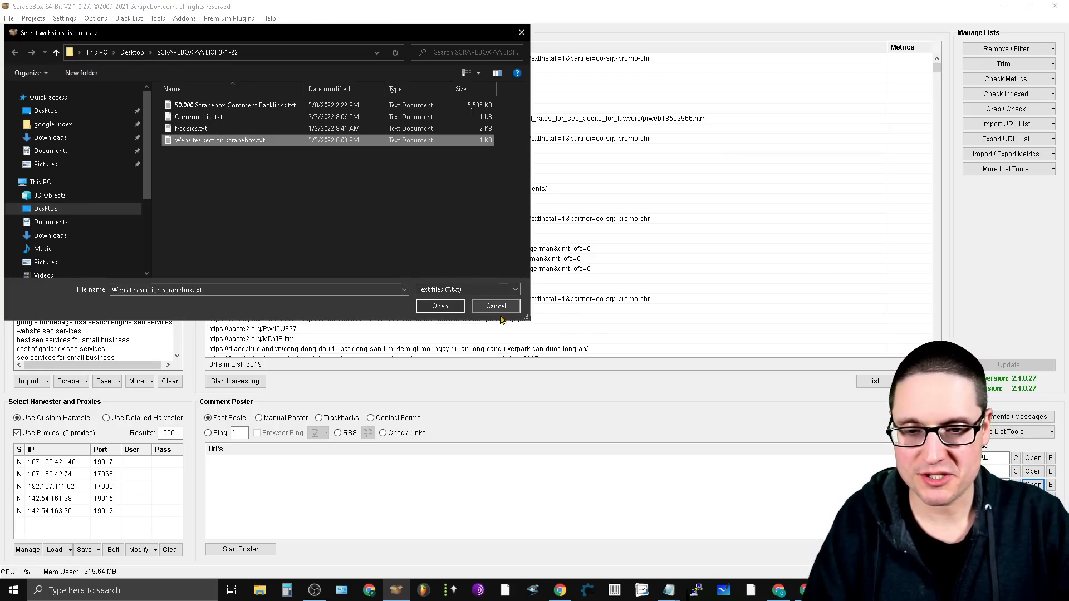
{"action": "left_click", "coordinate": [440, 306]}
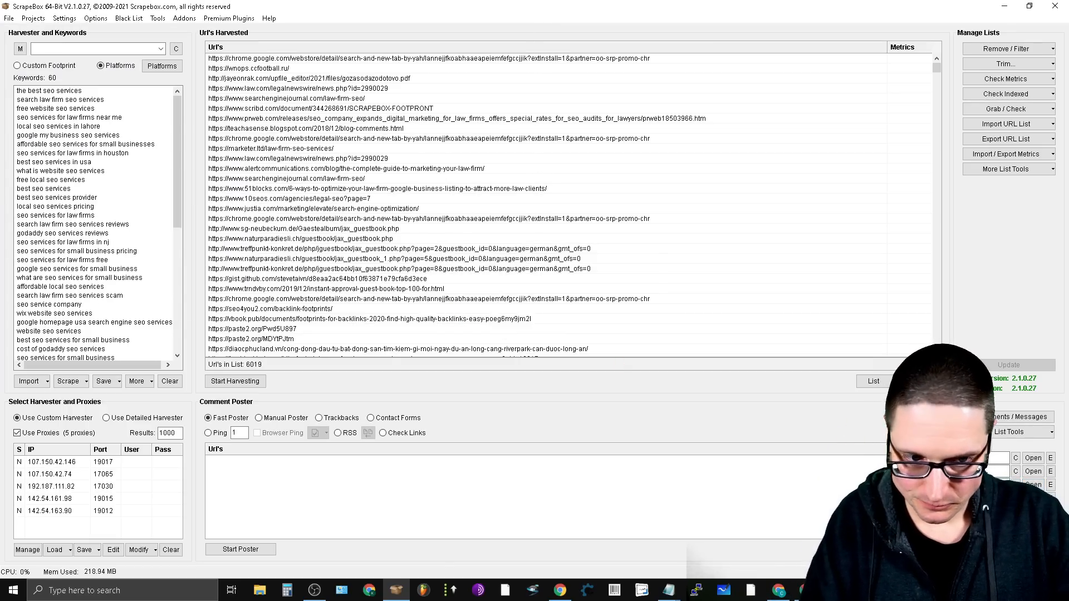
- Examine the anchor text and URL in Commnt List.txt from the comments file selection, and close both windows without loading a file
{"action": "left_click", "coordinate": [1033, 499]}
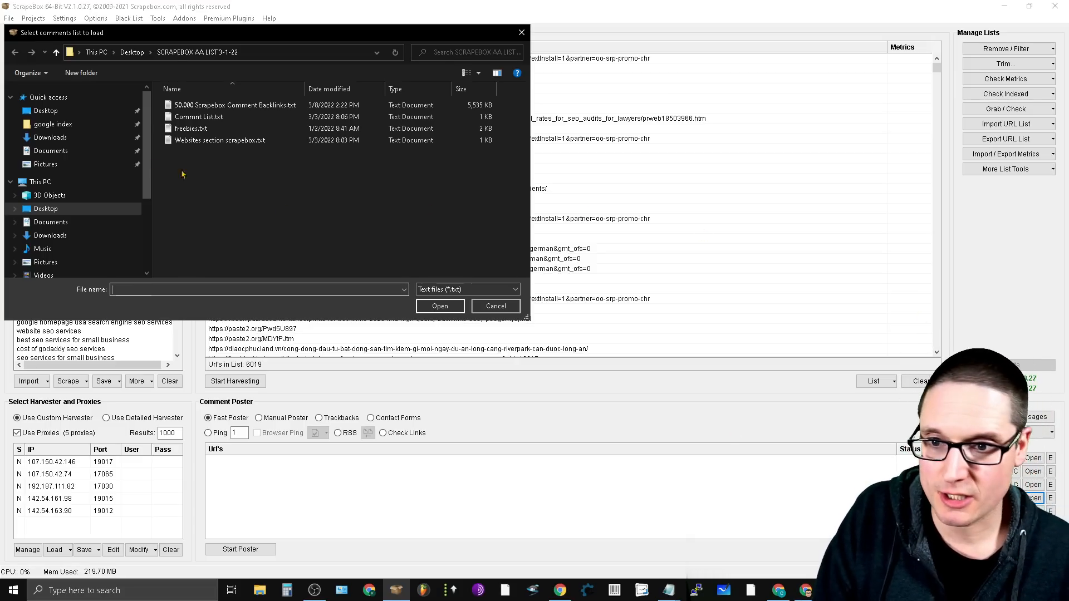
{"action": "right_click", "coordinate": [205, 117]}
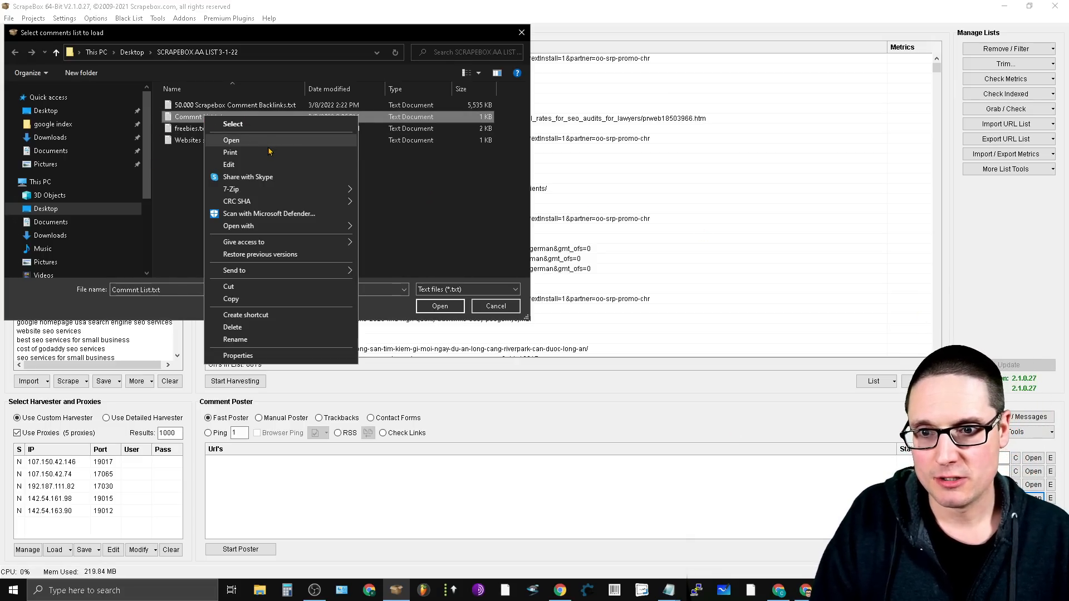
{"action": "left_click", "coordinate": [256, 165]}
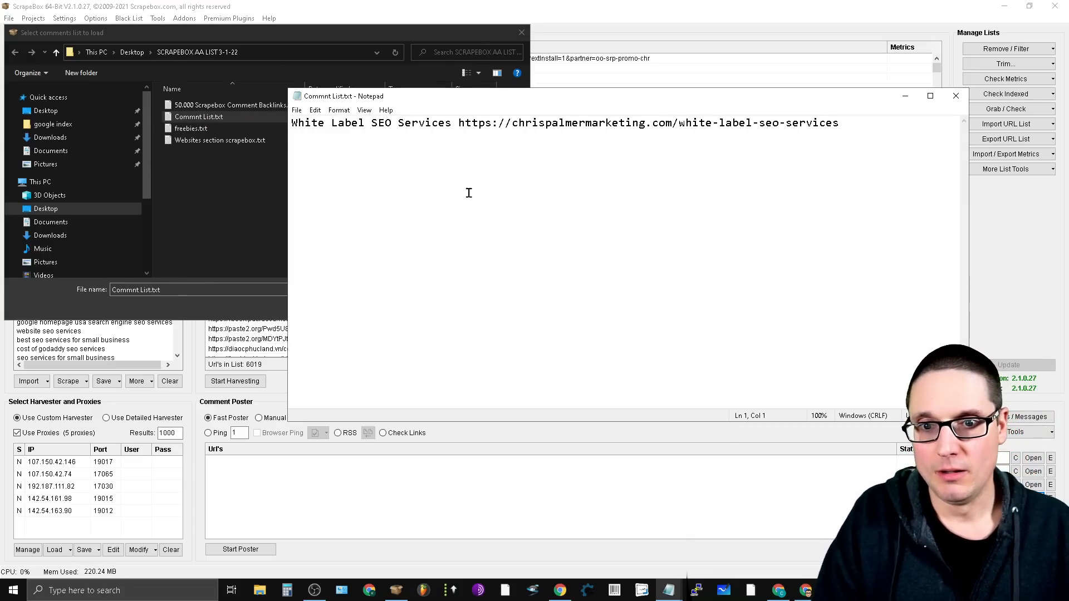
{"action": "left_click_drag", "start_coordinate": [456, 127], "coordinate": [298, 130]}
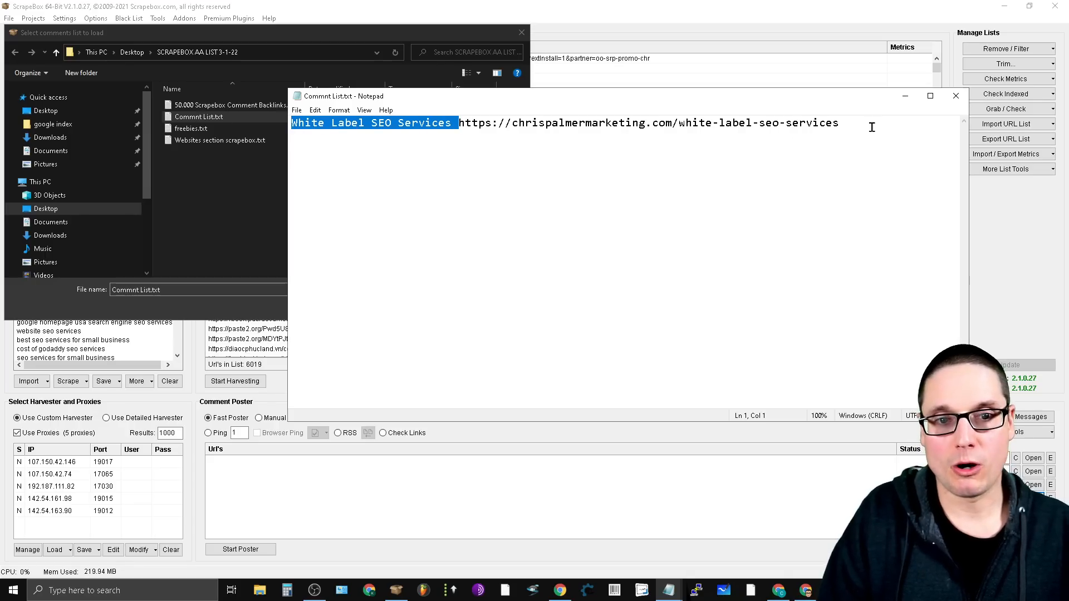
{"action": "left_click_drag", "start_coordinate": [843, 123], "coordinate": [460, 132]}
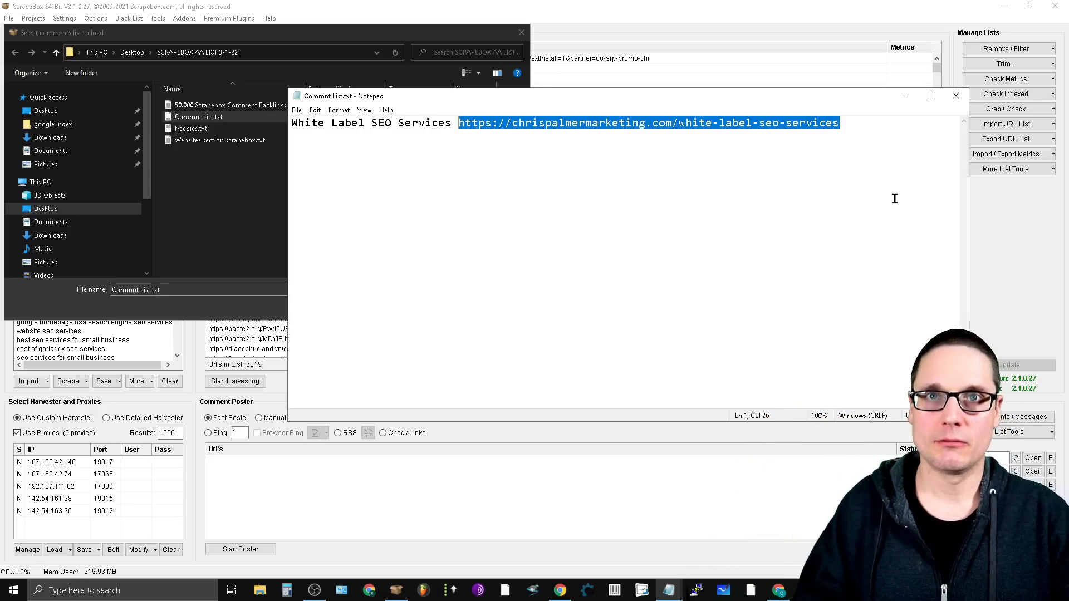
{"action": "left_click", "coordinate": [956, 96]}
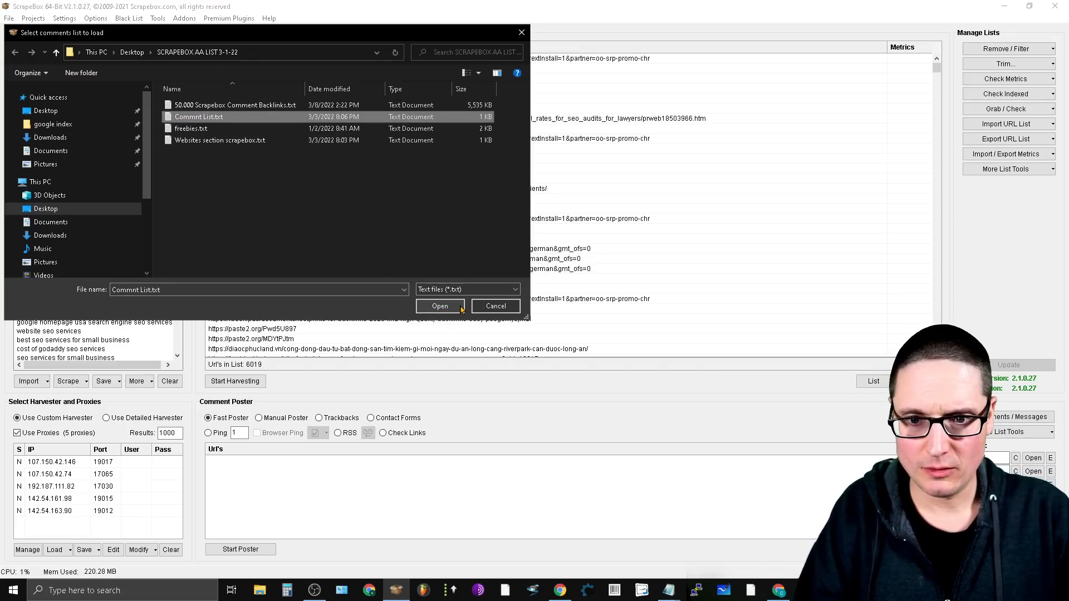
{"action": "left_click", "coordinate": [522, 32]}
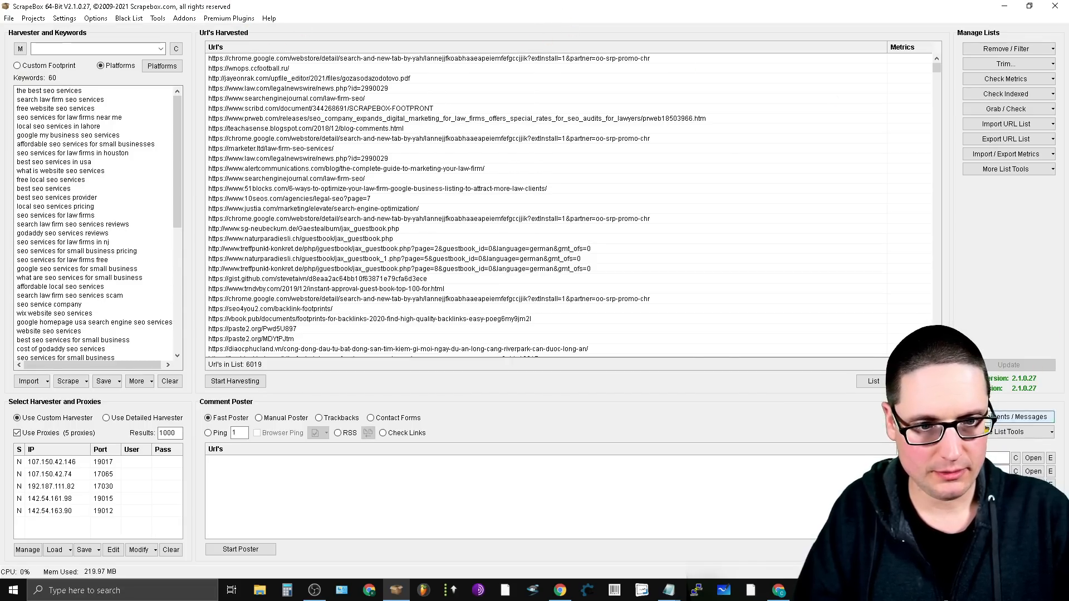
- Load Commnt List.txt from the SCRAPEBOX AA LIST 3-1-22 folder as the poster's comments list
{"action": "left_click", "coordinate": [1033, 499]}
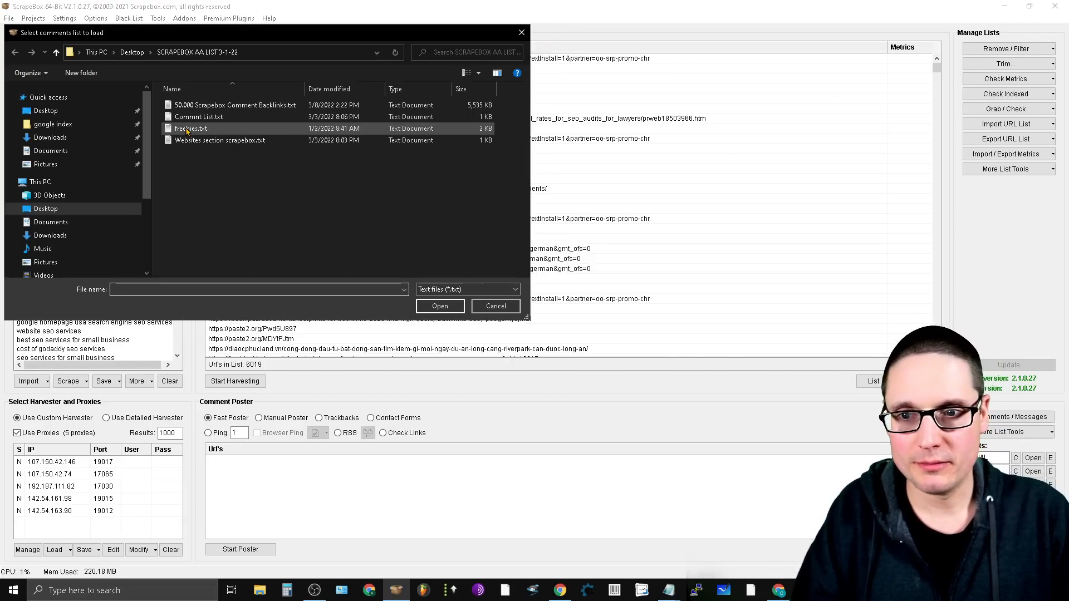
{"action": "left_click", "coordinate": [206, 117]}
{"action": "left_click", "coordinate": [444, 306]}
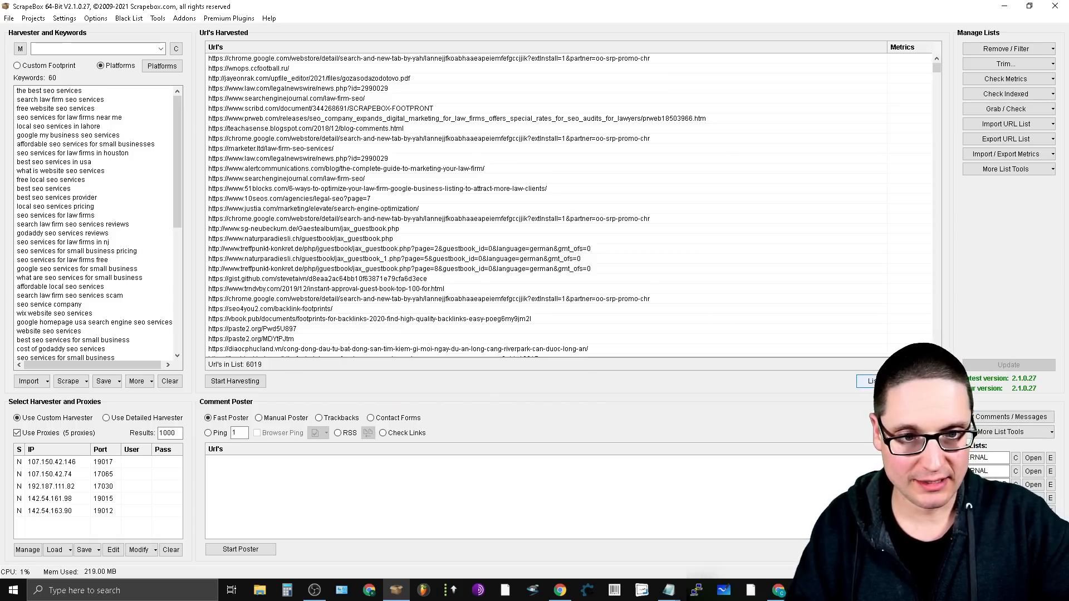
- Send the harvested URL list to the commenter as its posting targets
{"action": "left_click", "coordinate": [880, 380]}
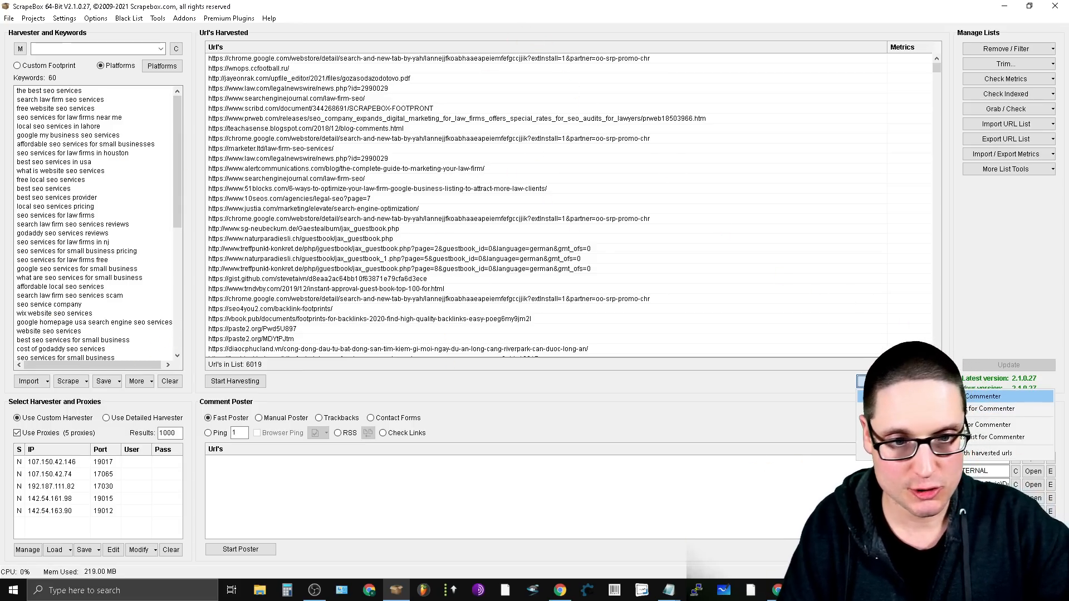
{"action": "left_click", "coordinate": [982, 398]}
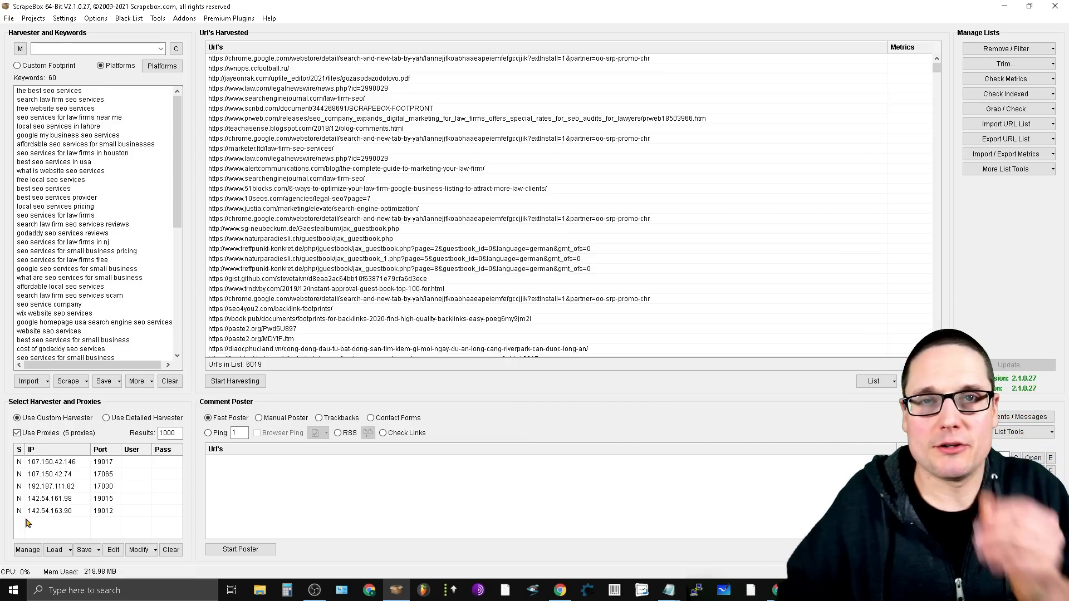
- Run the Fast Poster on the loaded URLs with the prepared names, emails, websites and comments, and stop the run partway
{"action": "left_click", "coordinate": [241, 550]}
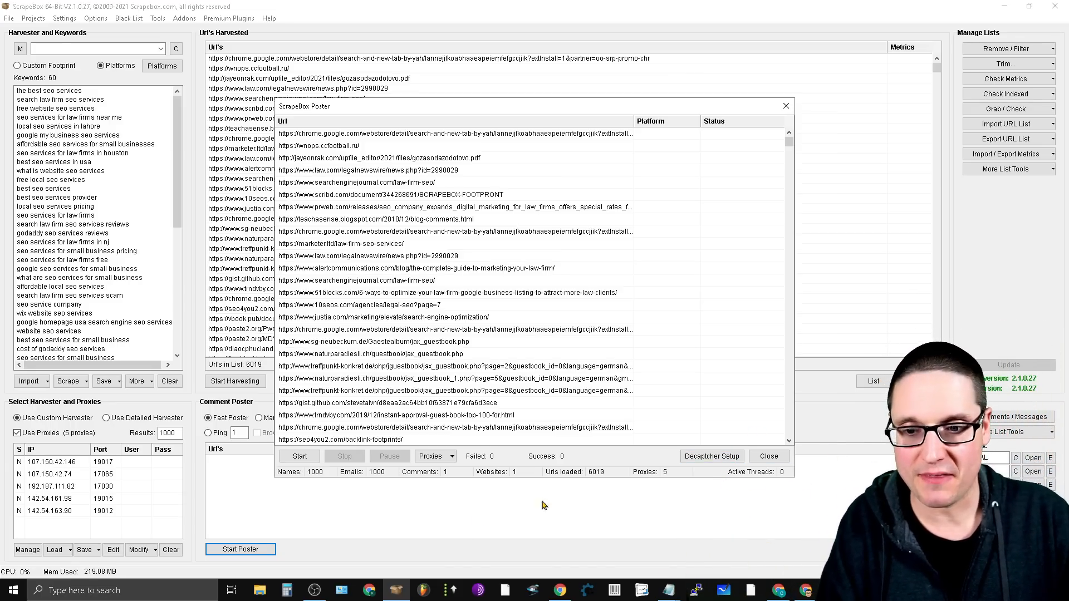
{"action": "left_click", "coordinate": [304, 457]}
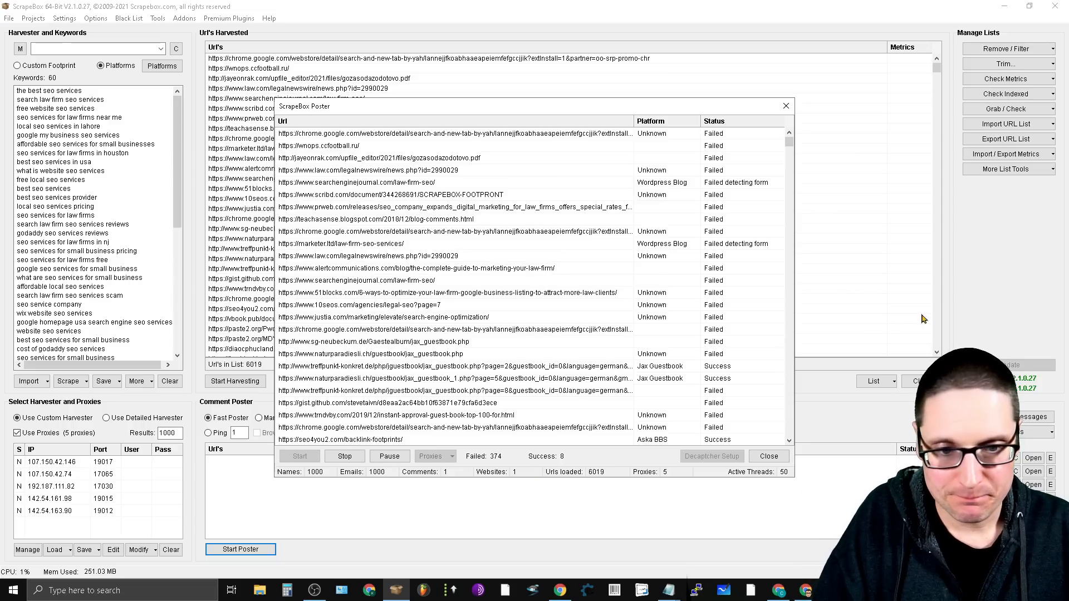
{"action": "left_click", "coordinate": [349, 456]}
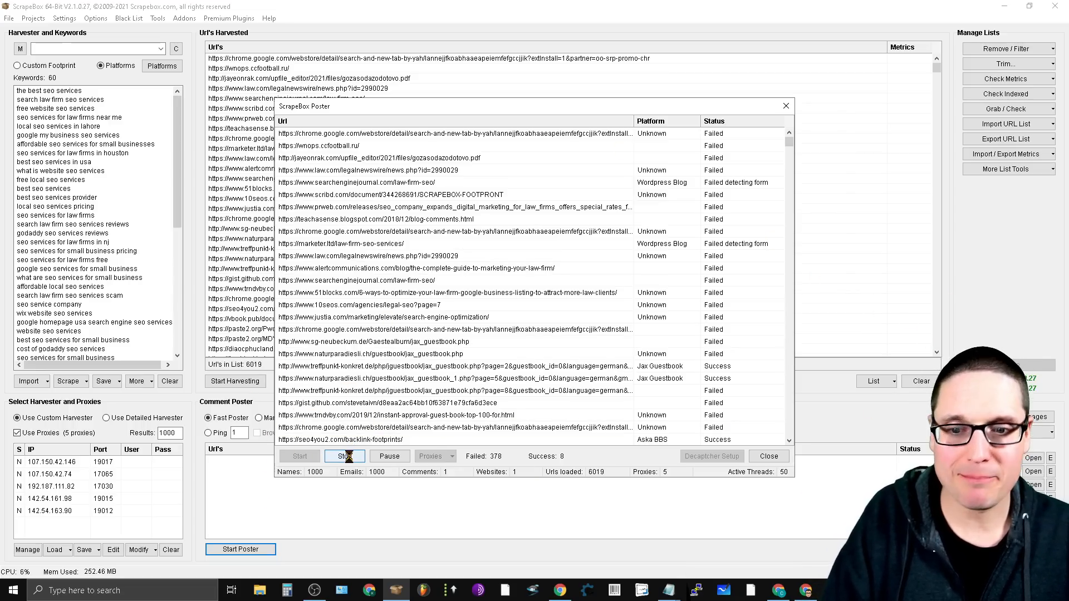